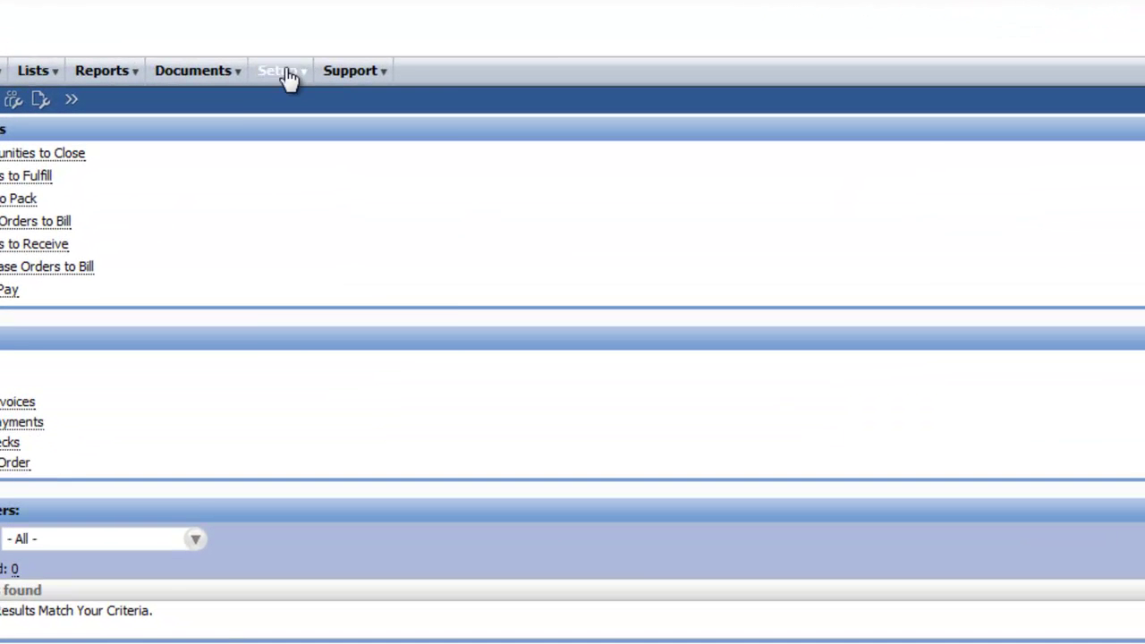
Enter email.website.com as a new domain on the Domains setup page
mouse_move(285, 78)
mouse_move(328, 273)
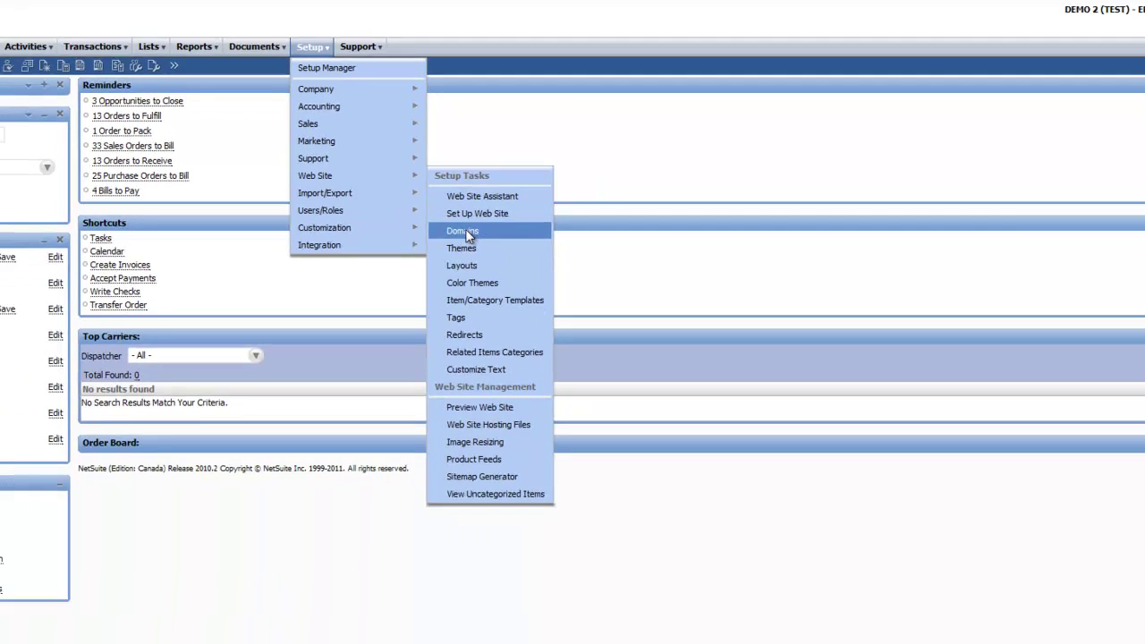
click(509, 350)
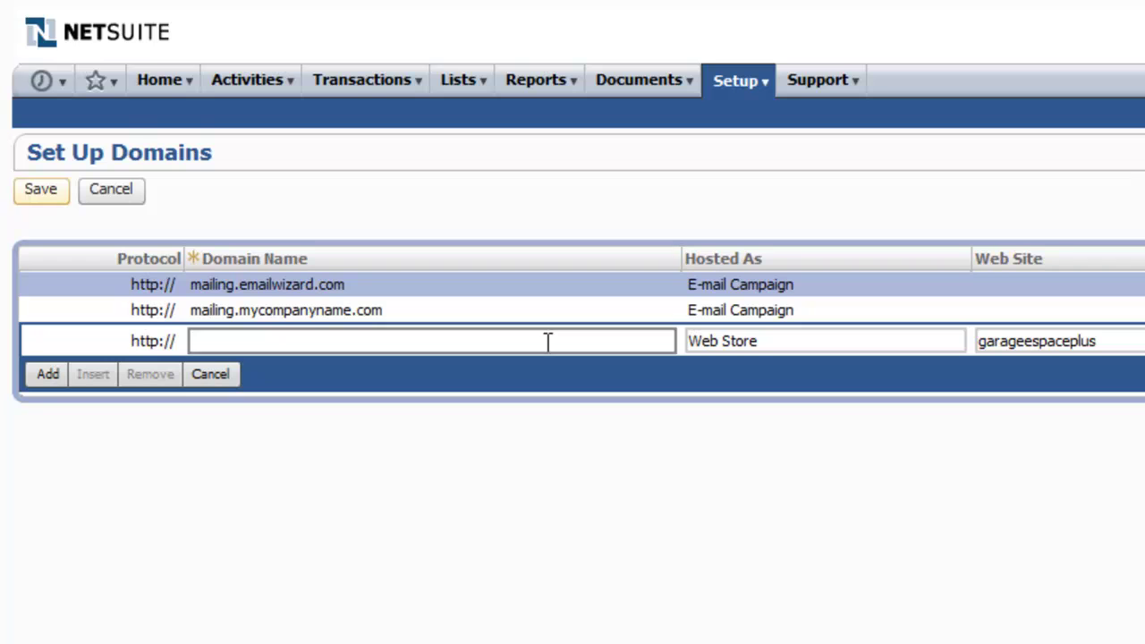
click(547, 340)
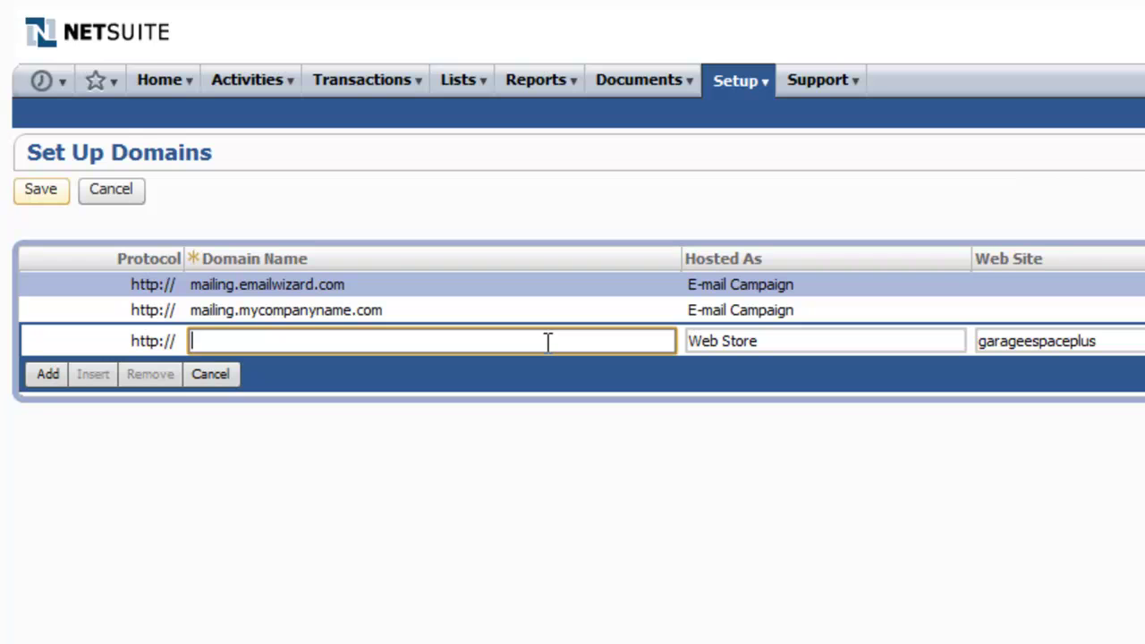
text(email.webs)
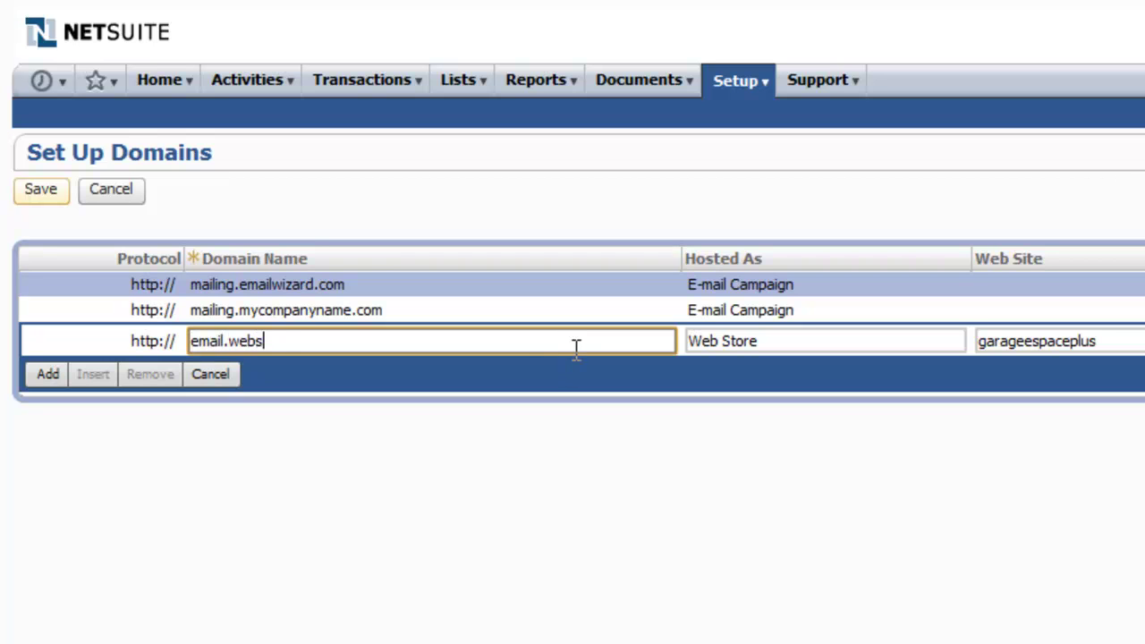
text(ite.com)
click(863, 349)
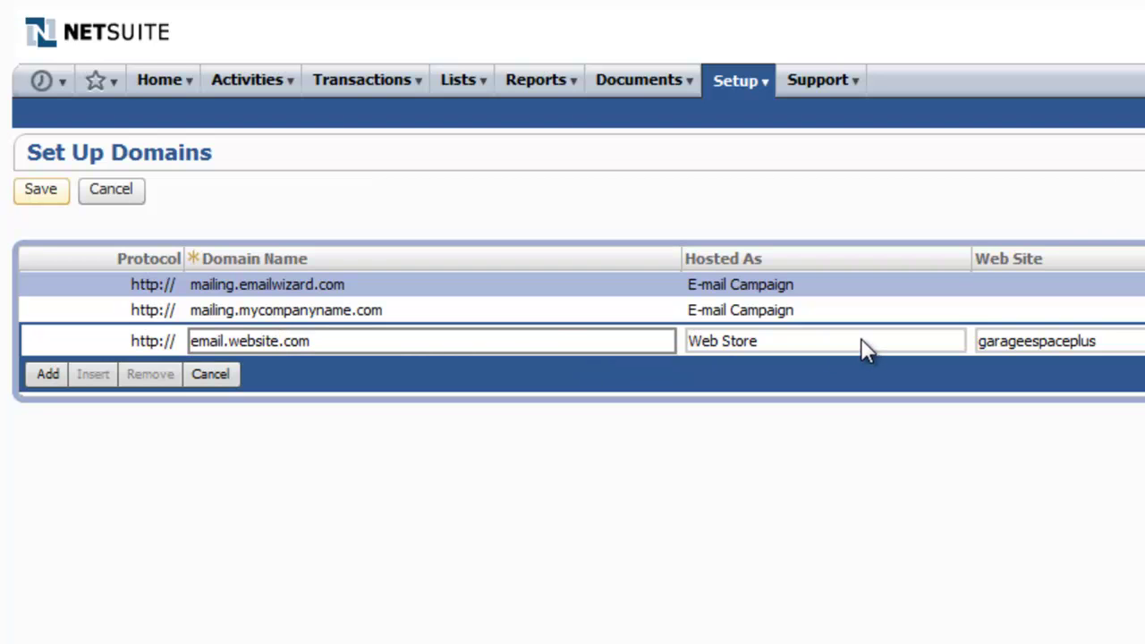
Host the domain as E-mail Campaign with Live Hosting Files as HTML root, then save
click(809, 352)
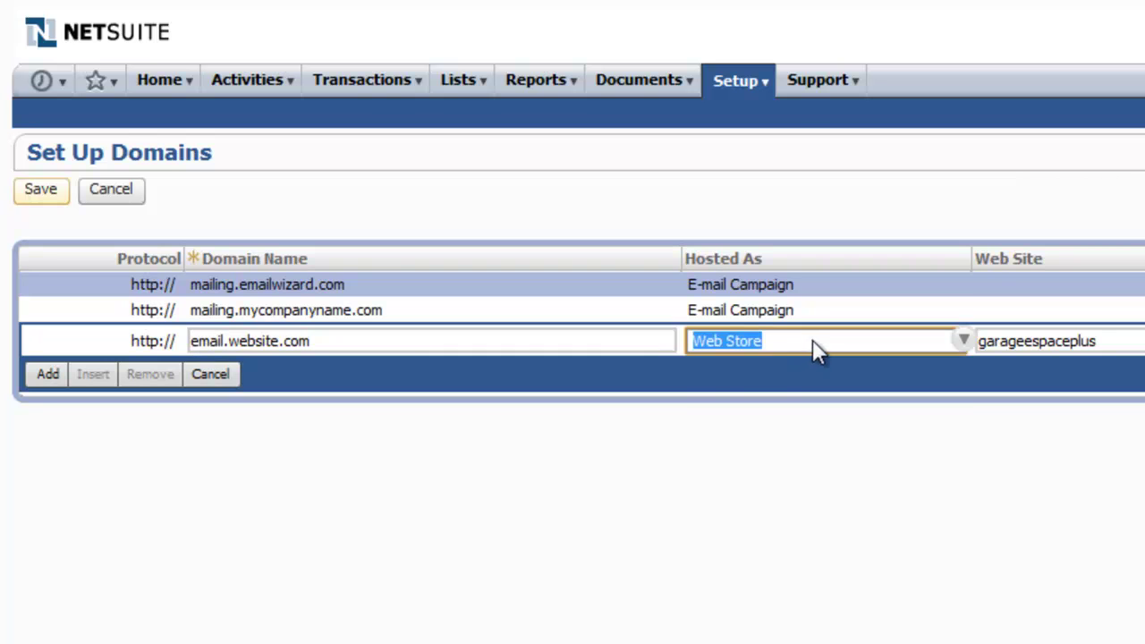
click(953, 343)
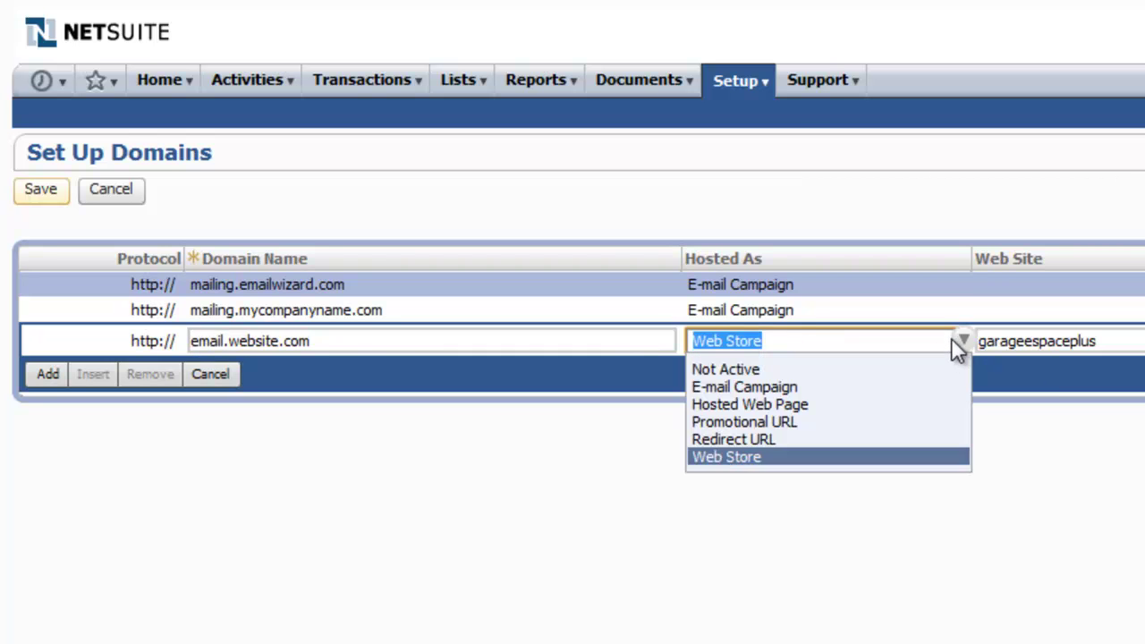
click(812, 385)
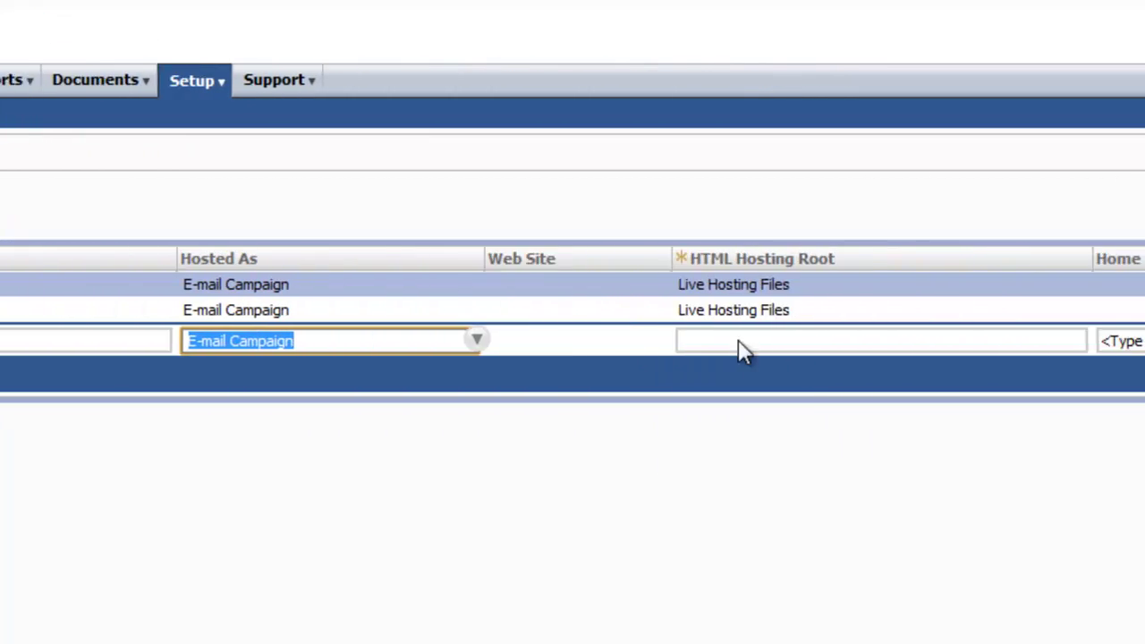
click(1016, 341)
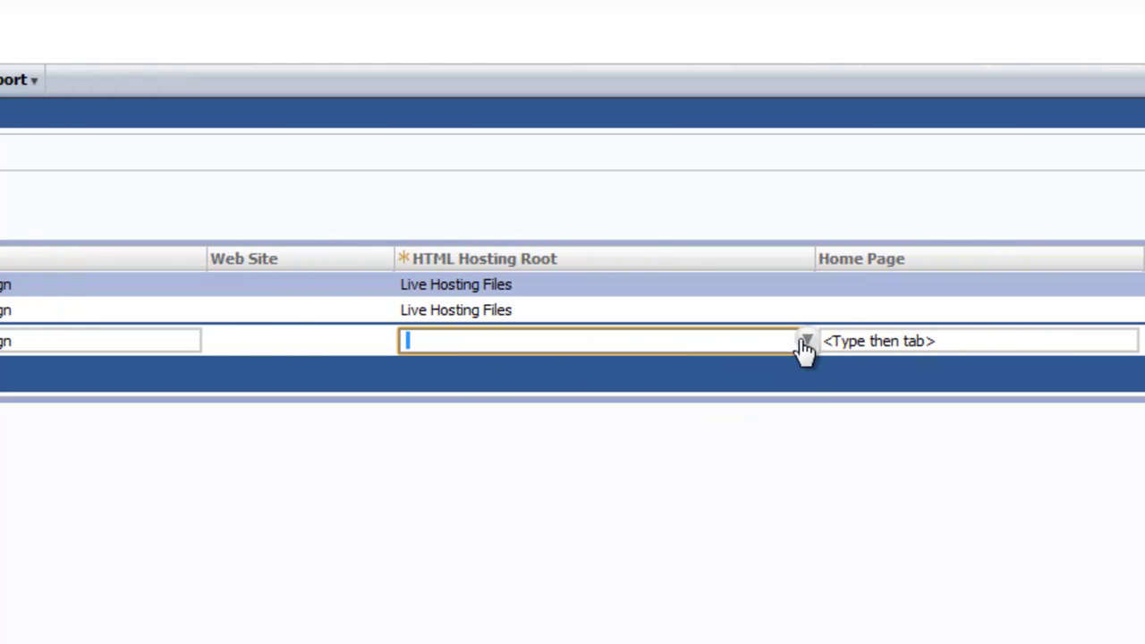
click(802, 344)
click(690, 386)
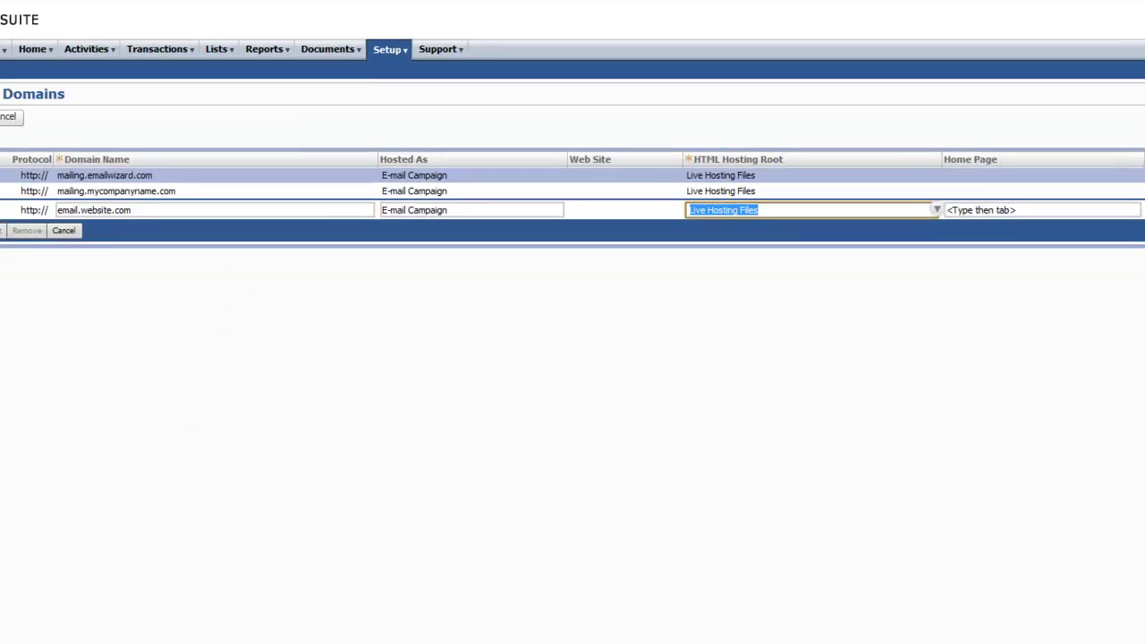
click(25, 230)
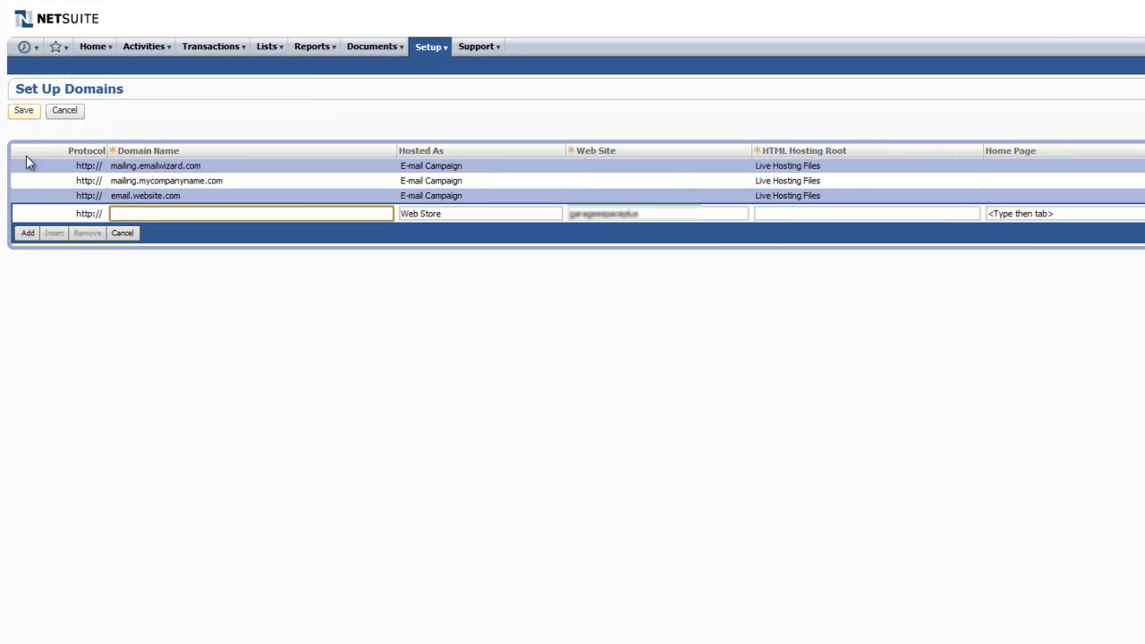
click(23, 115)
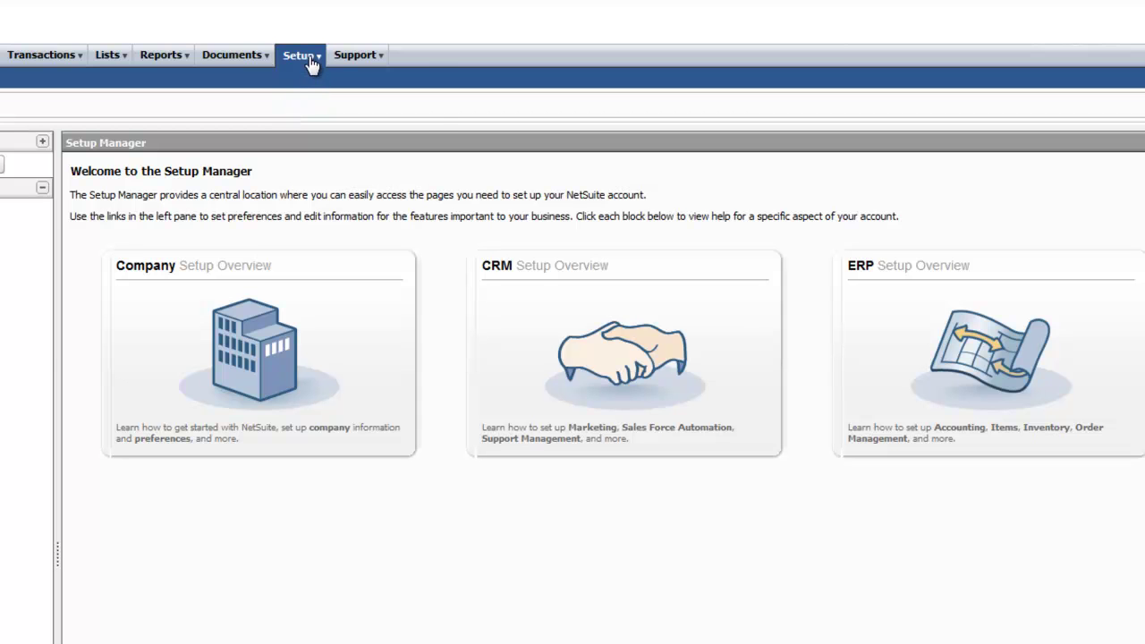
Create a new campaign email address with the company's info mailbox address and save it
mouse_move(311, 59)
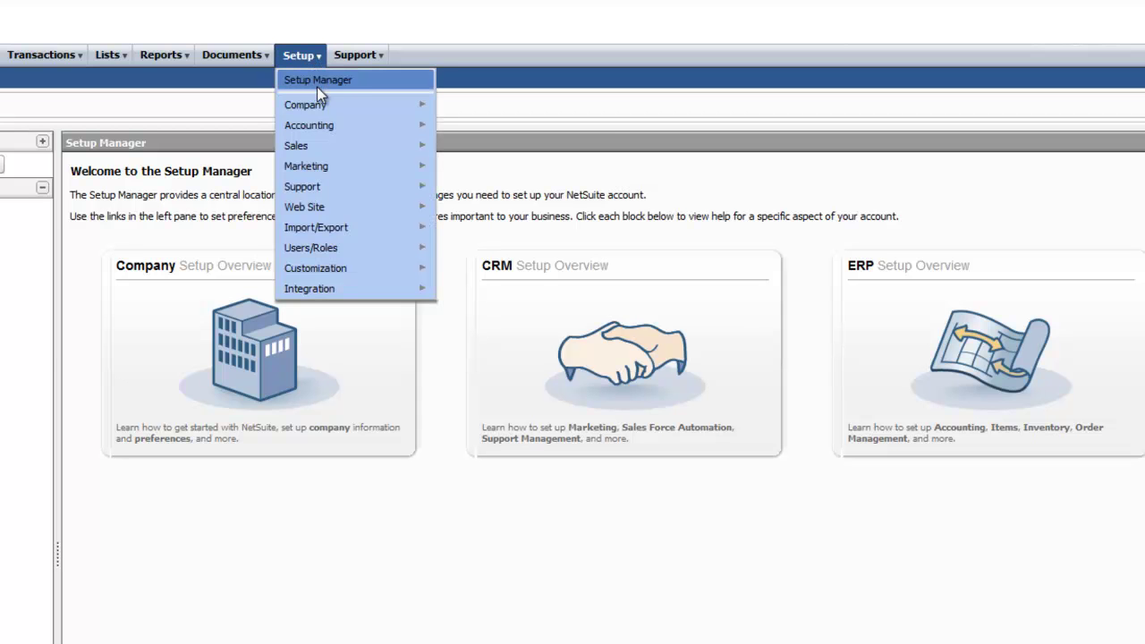
mouse_move(315, 111)
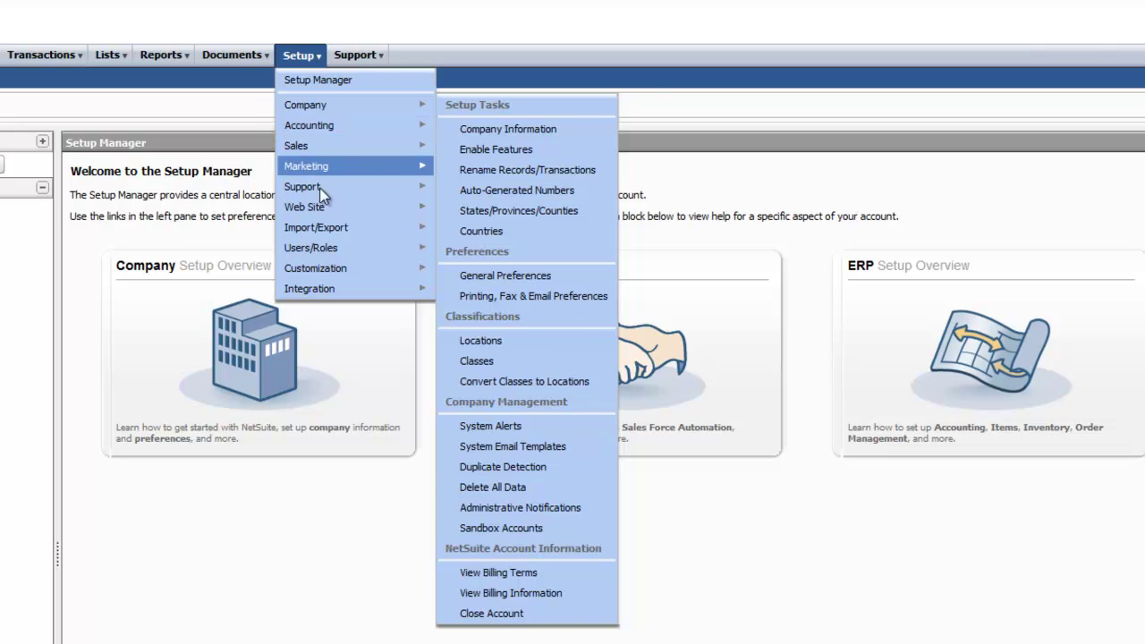
mouse_move(319, 206)
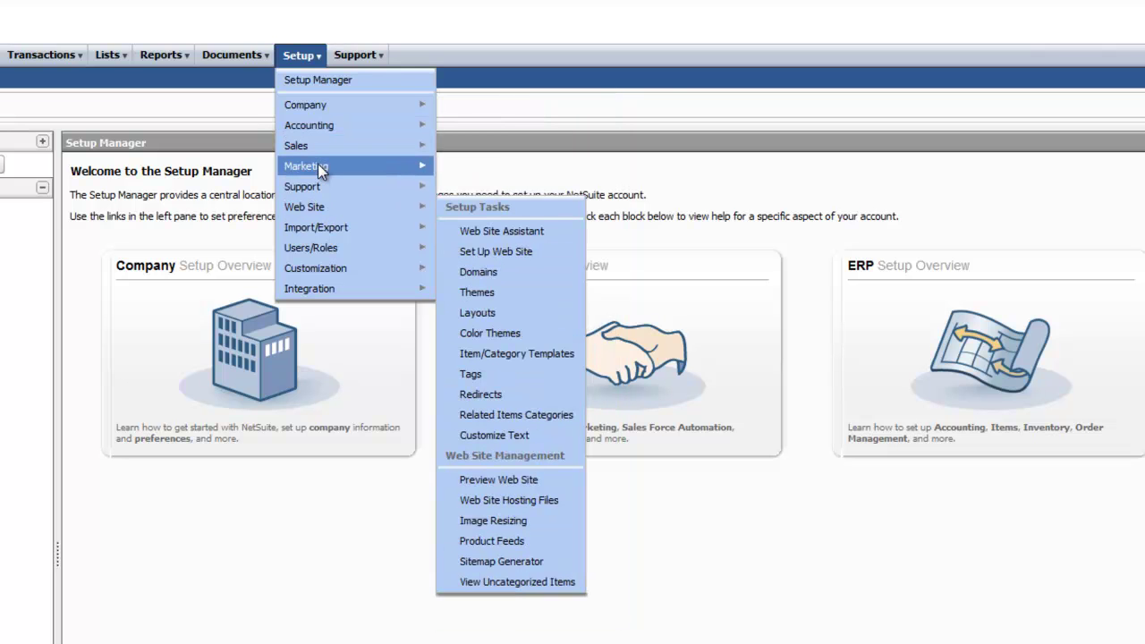
mouse_move(317, 164)
mouse_move(474, 188)
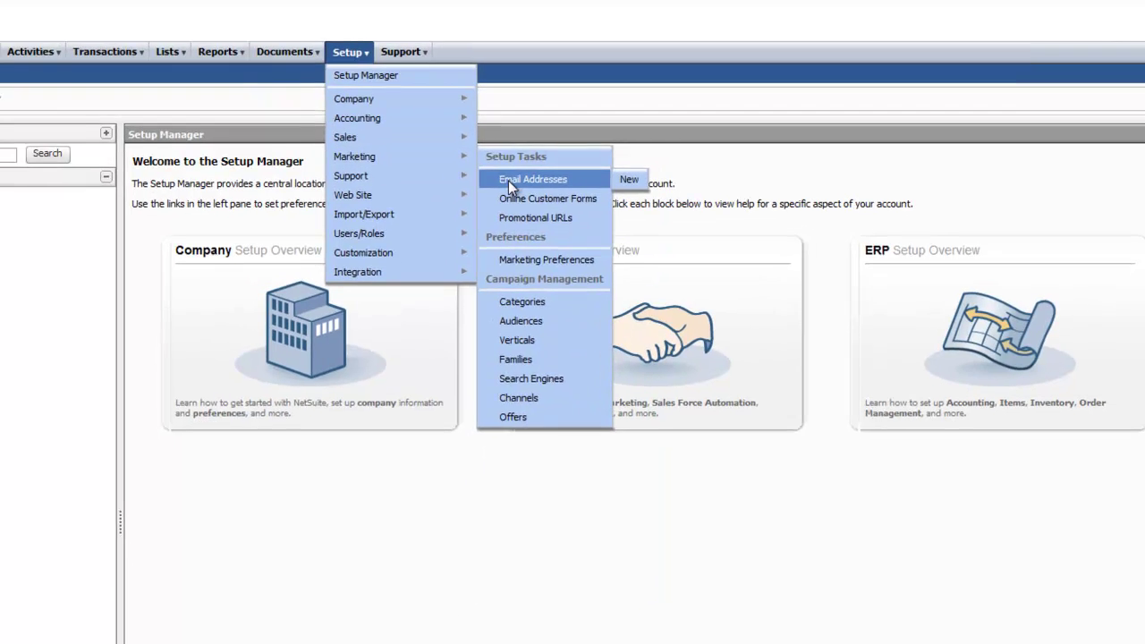
click(508, 180)
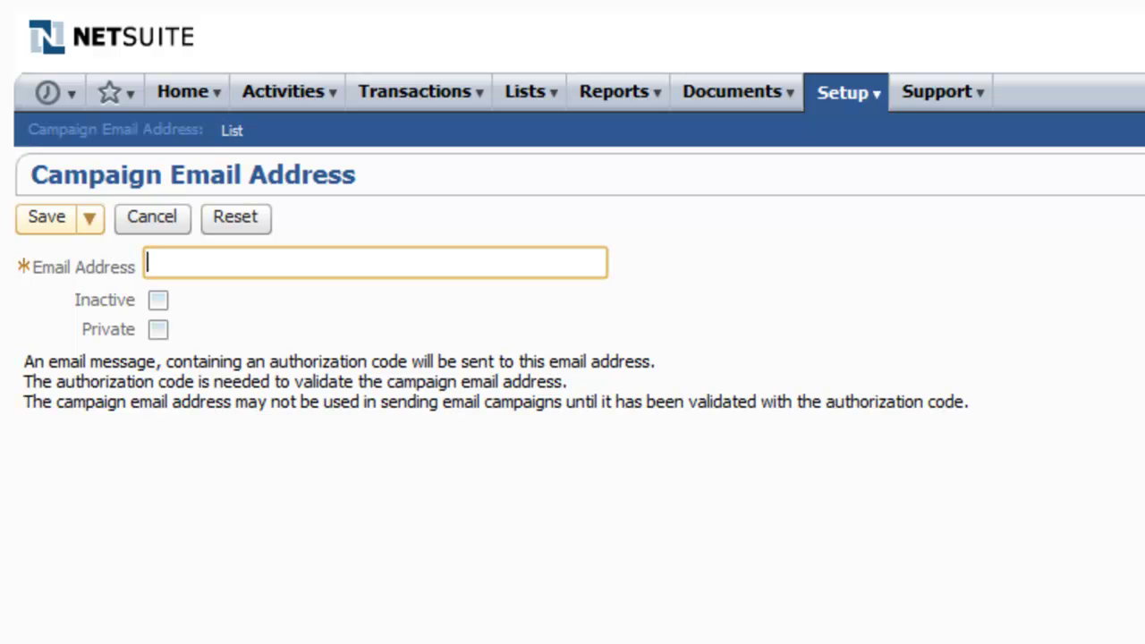
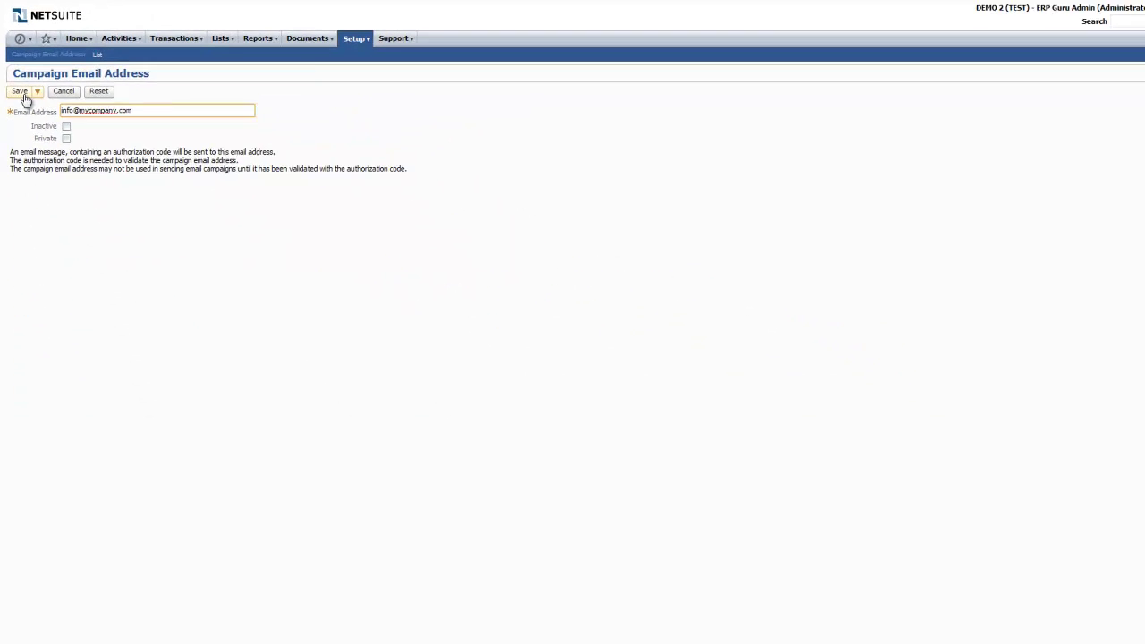
click(22, 93)
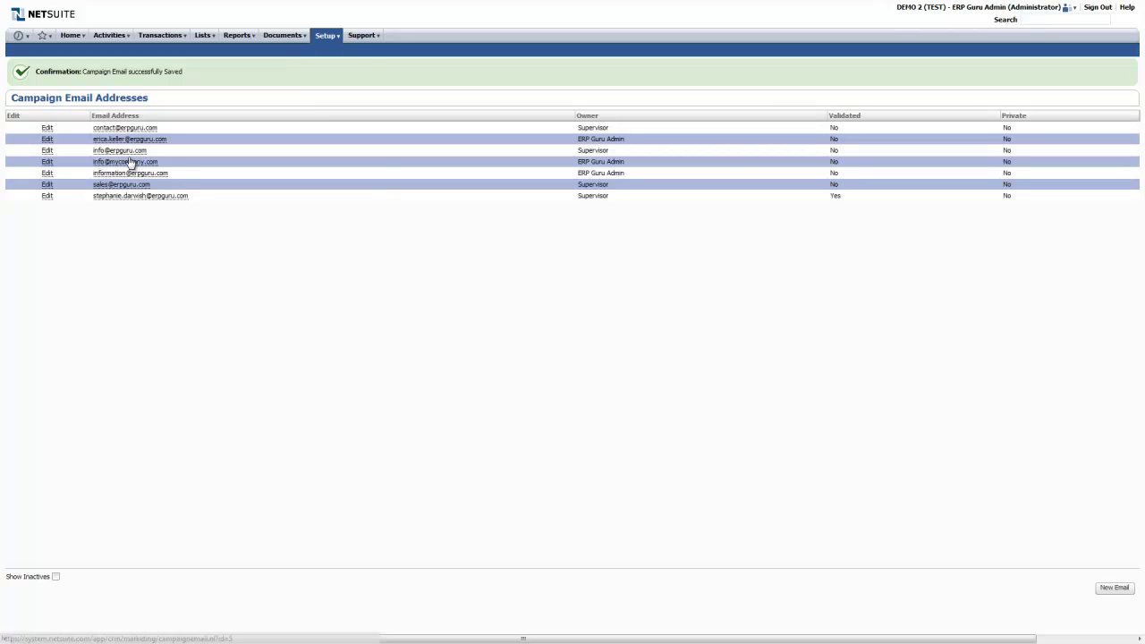
Open the unvalidated campaign email address record in edit mode, then leave it unchanged
click(122, 143)
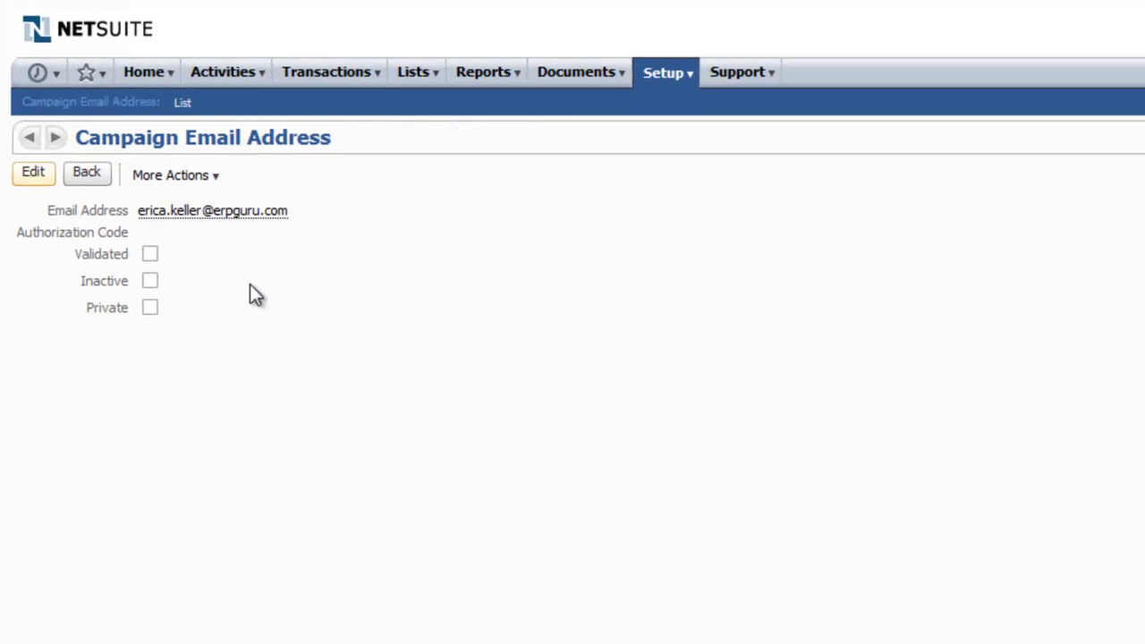
click(34, 177)
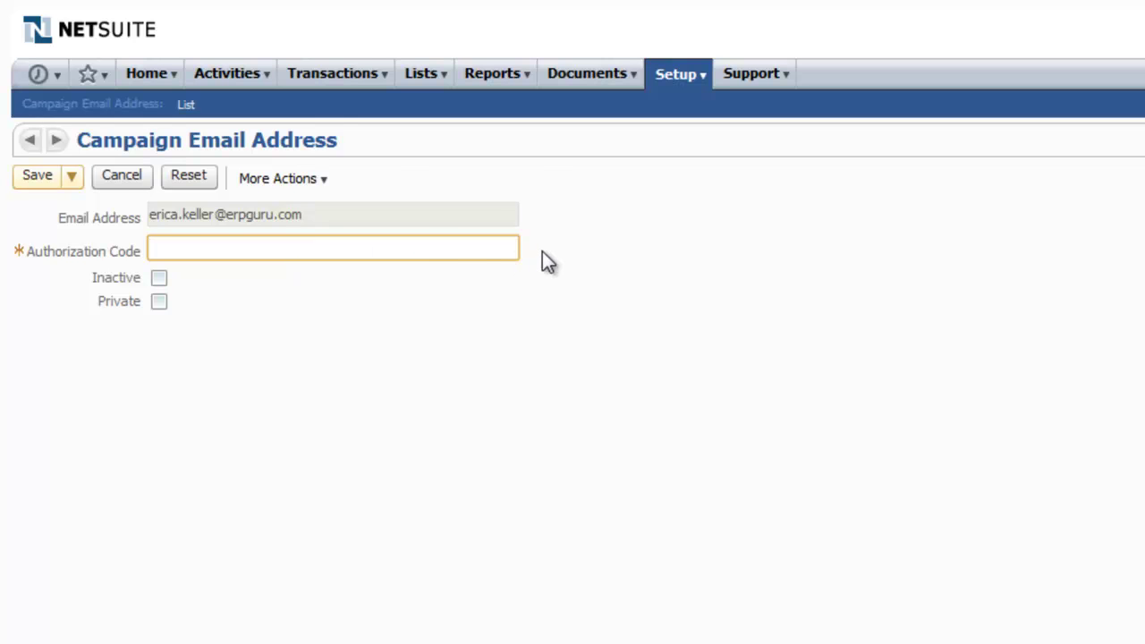
click(121, 184)
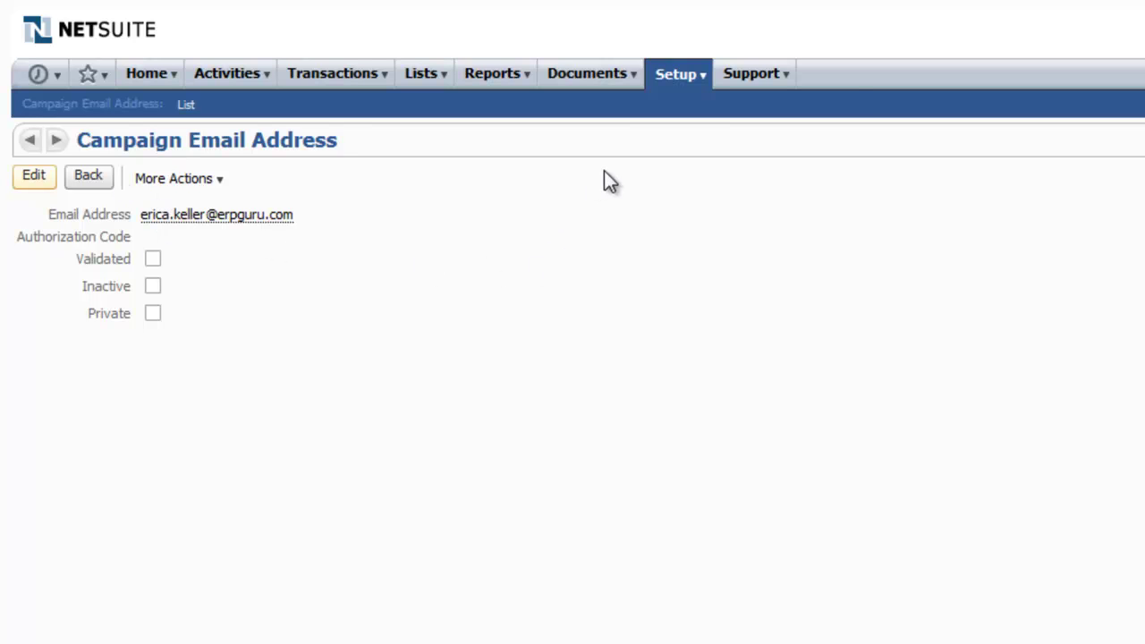
mouse_move(683, 90)
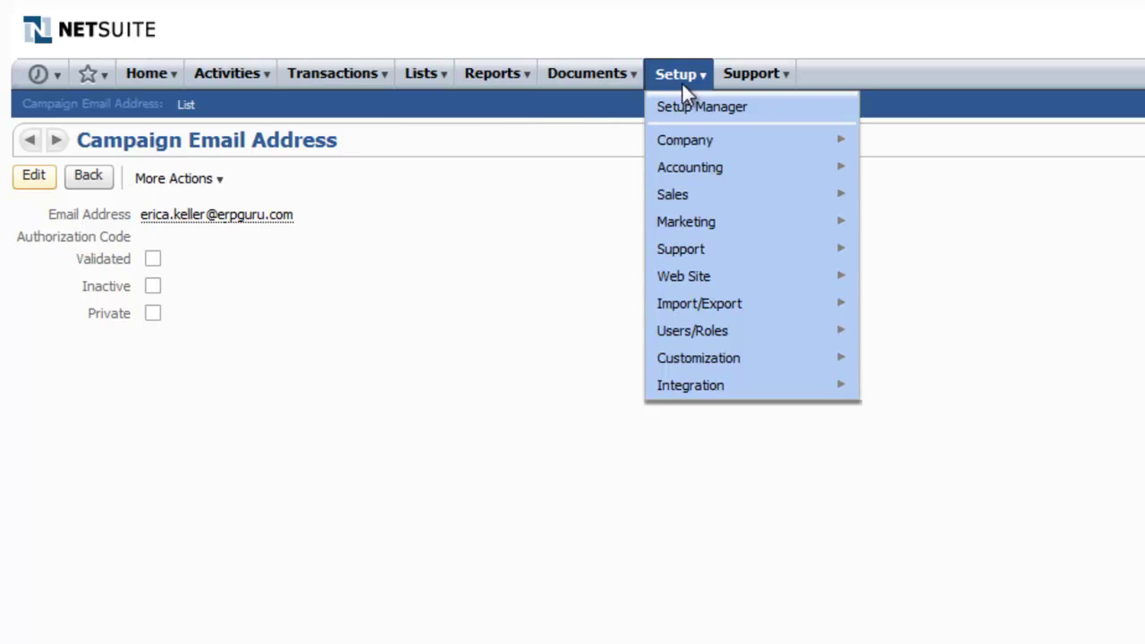
mouse_move(735, 223)
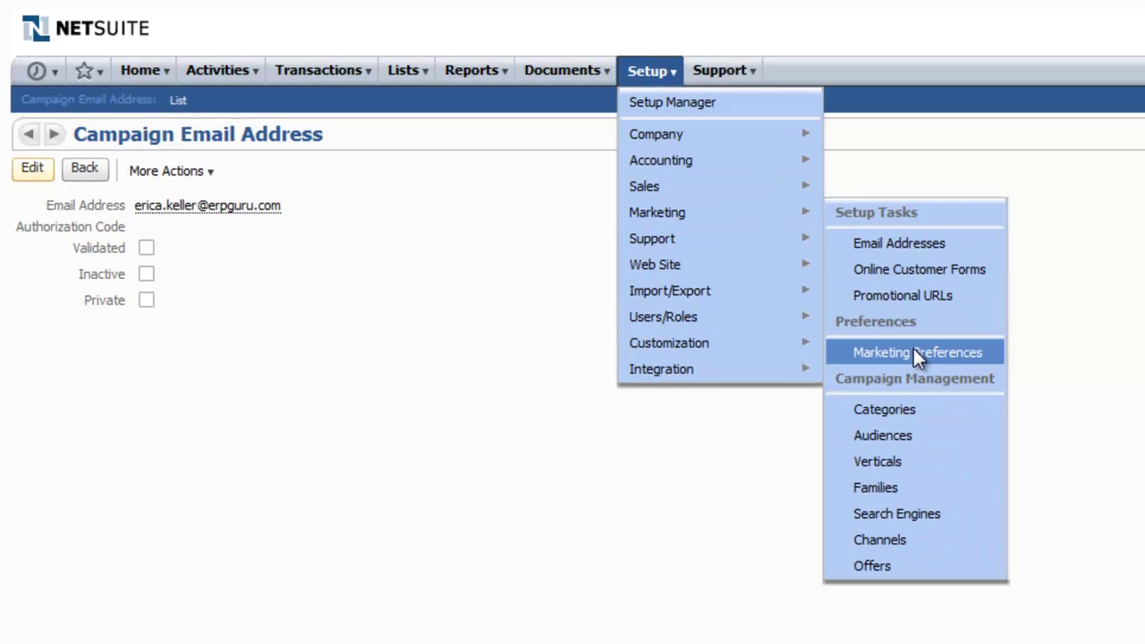
Set Default Campaign Domain to email.website.com in Marketing Preferences and save
click(916, 353)
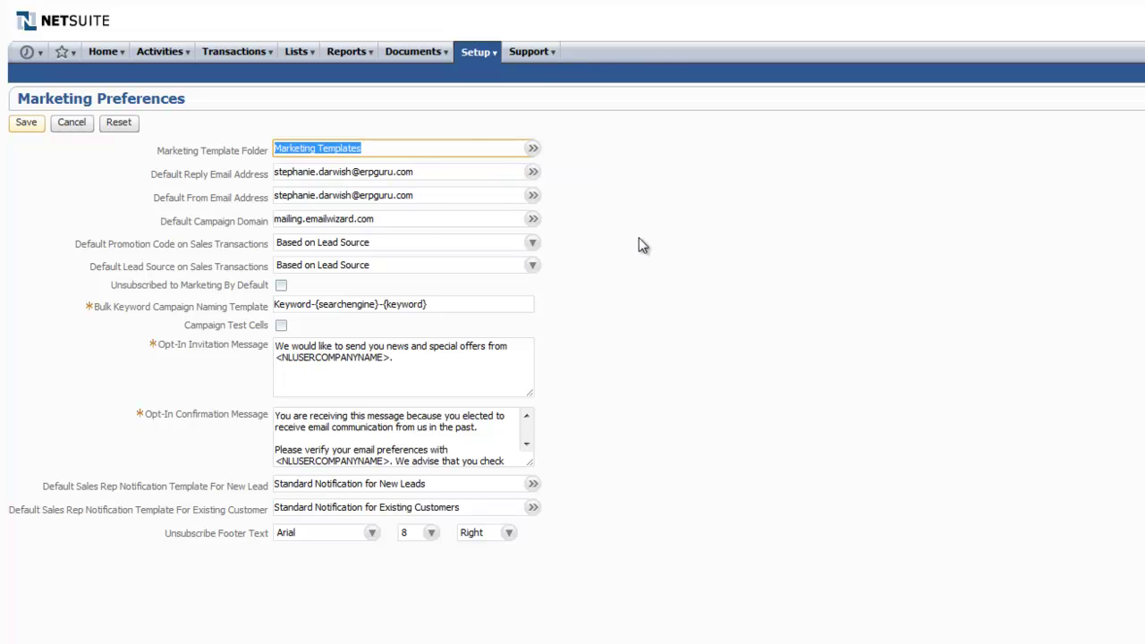
mouse_move(535, 218)
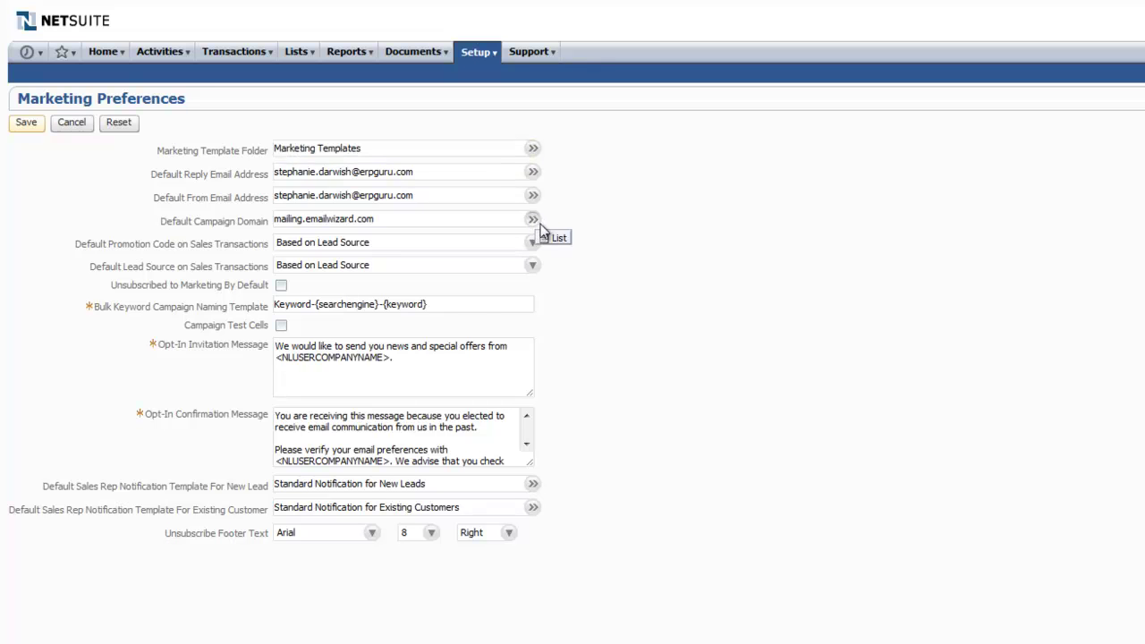
click(556, 240)
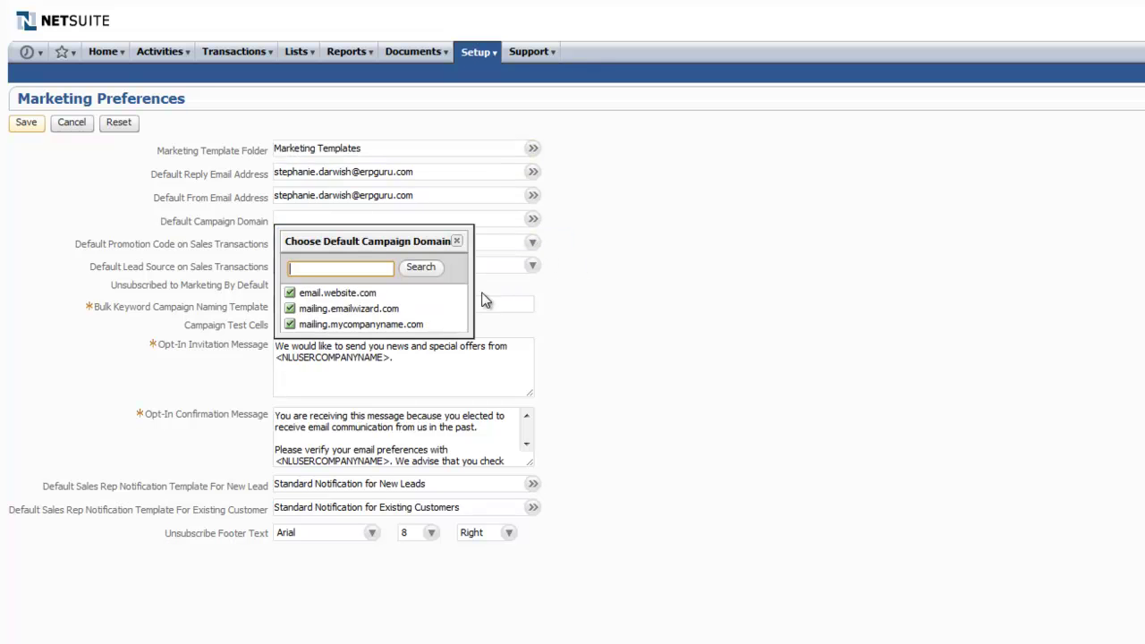
click(371, 294)
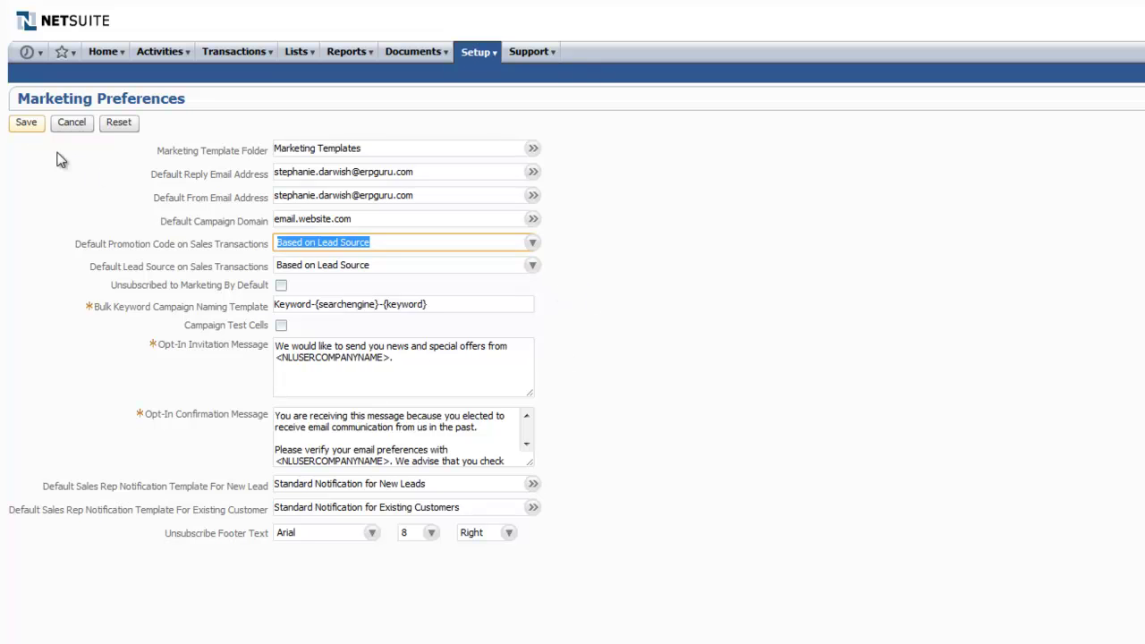
click(27, 124)
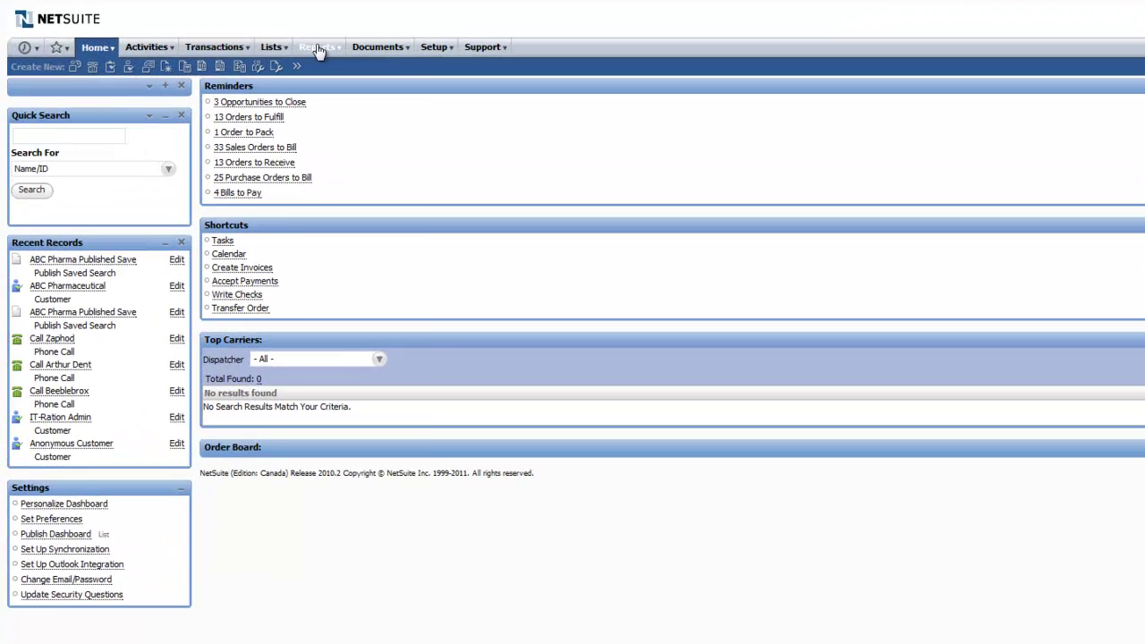
Start a new public Contact saved search titled 'North American Email Blast'
mouse_move(239, 35)
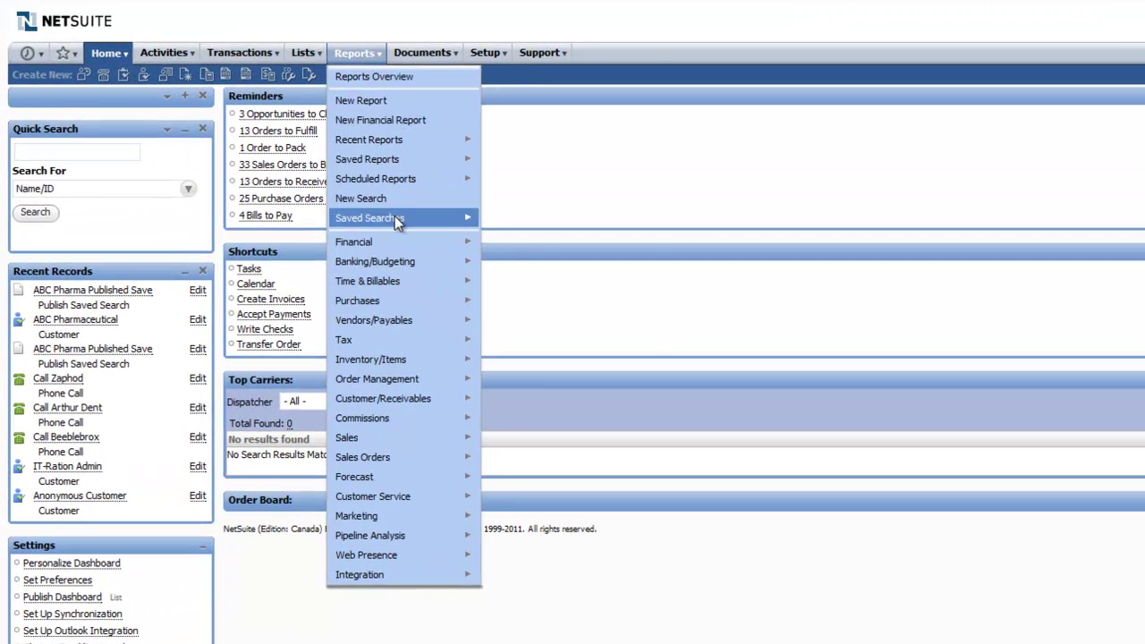
mouse_move(465, 218)
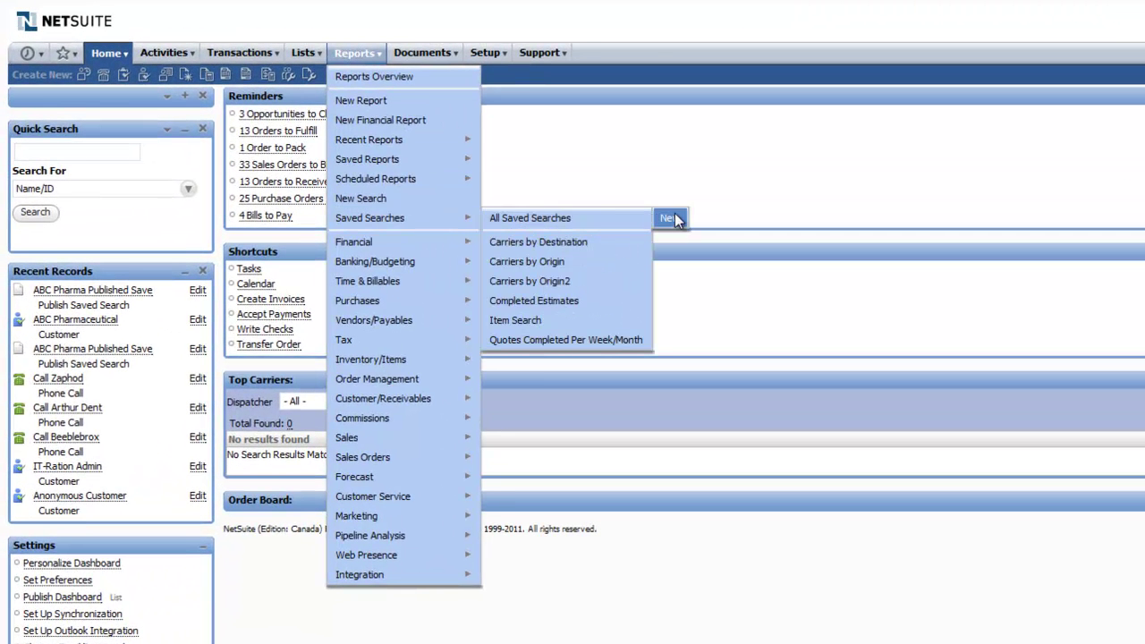
click(675, 214)
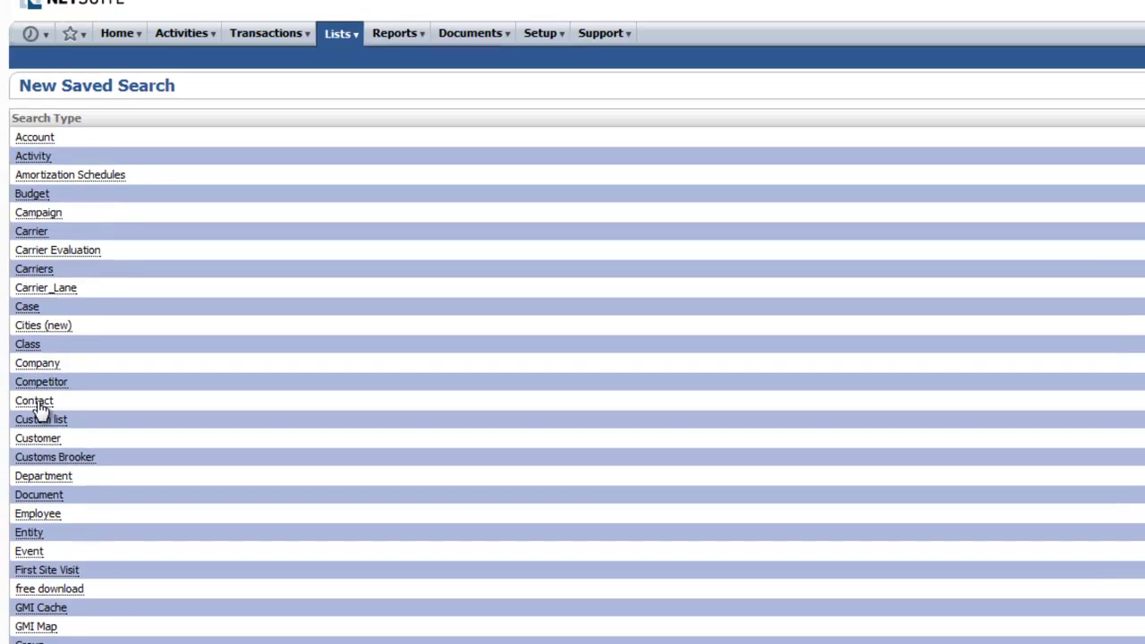
click(36, 306)
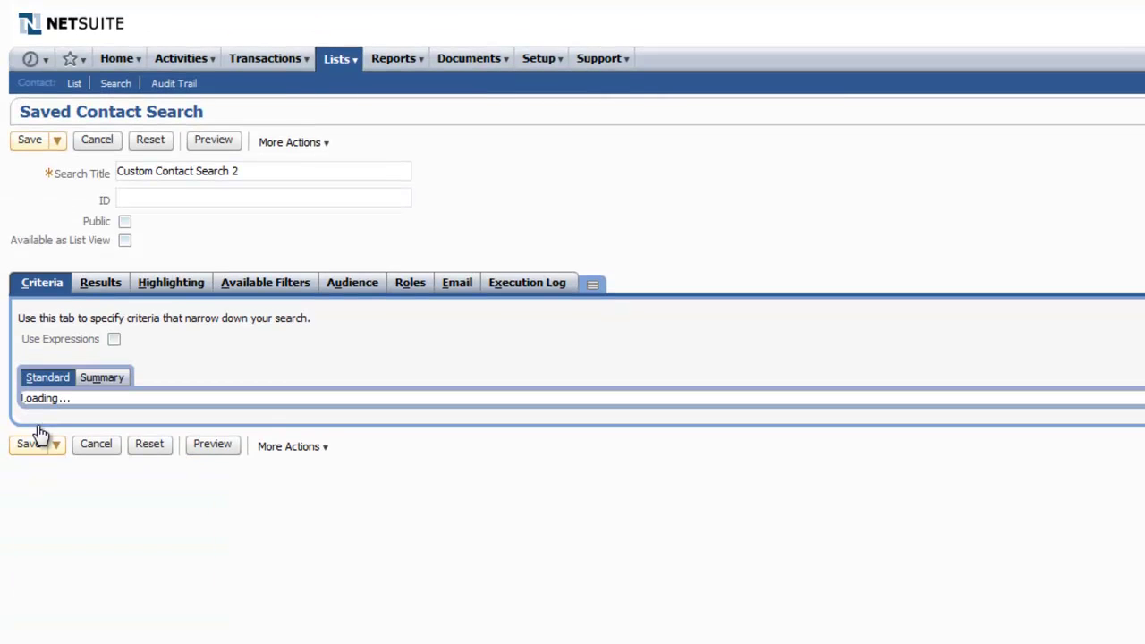
drag(254, 171, 114, 168)
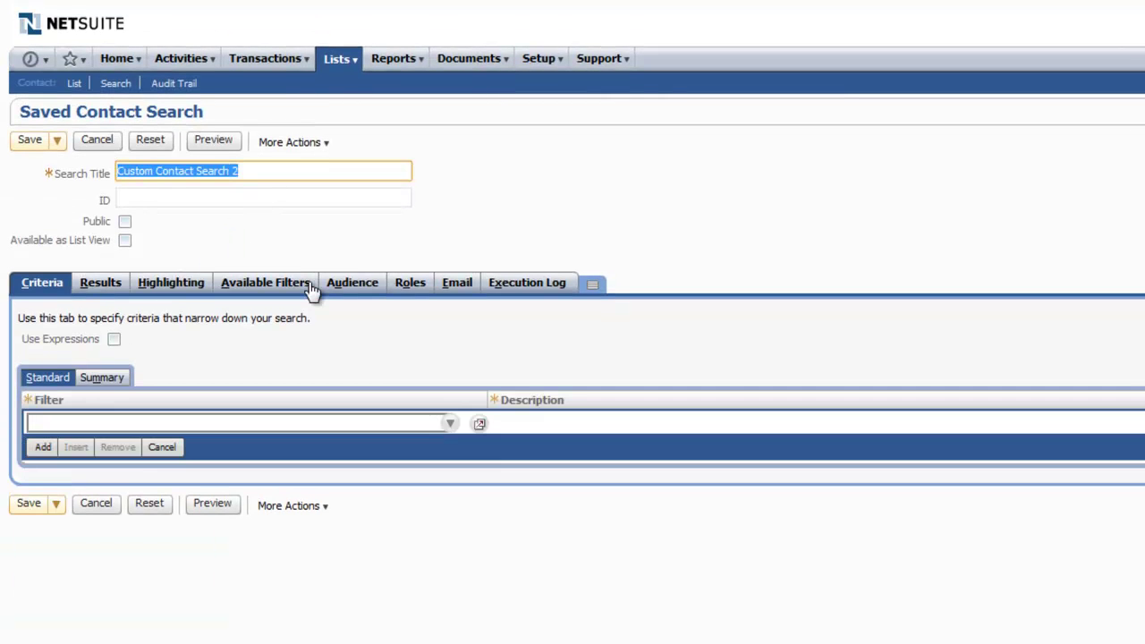
text(North)
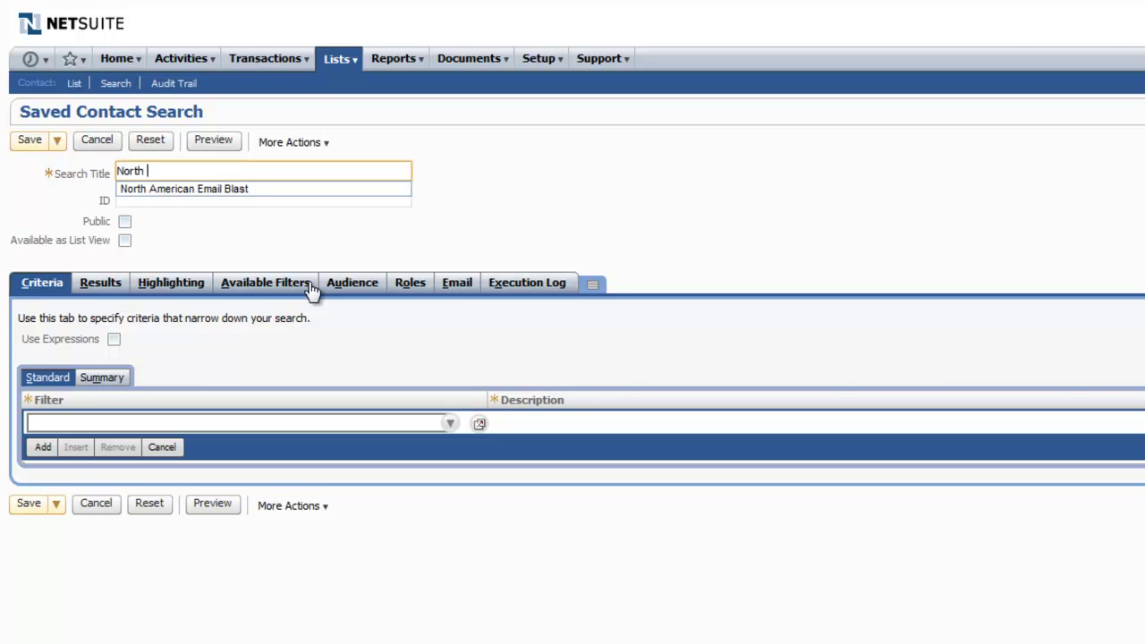
text( Am)
click(249, 189)
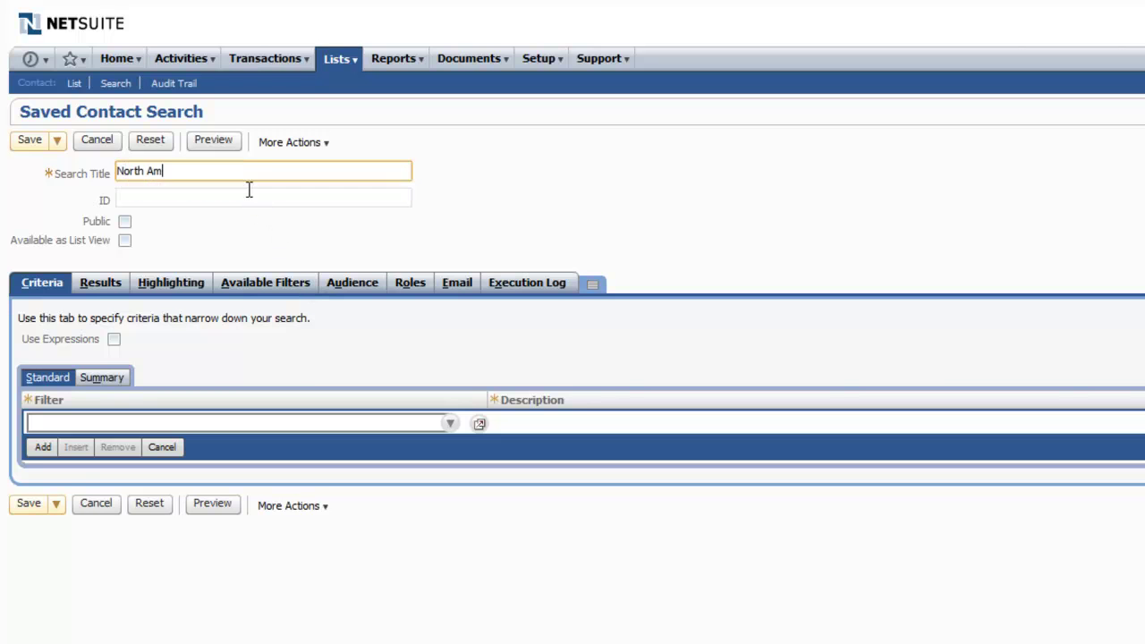
click(125, 222)
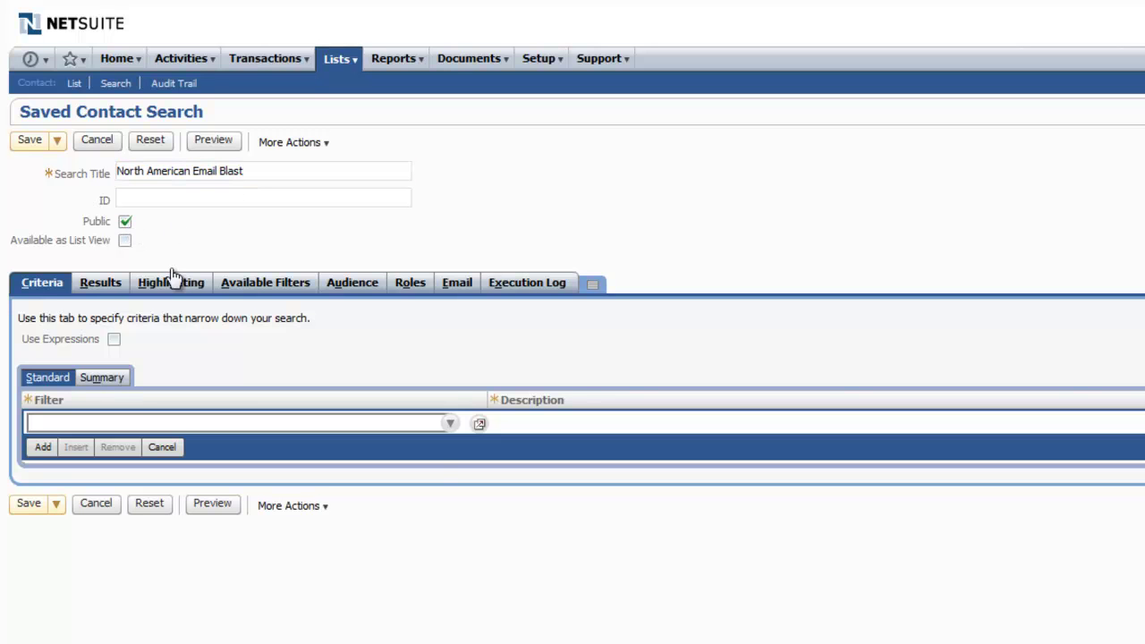
Add Country as the search's filter field
click(451, 424)
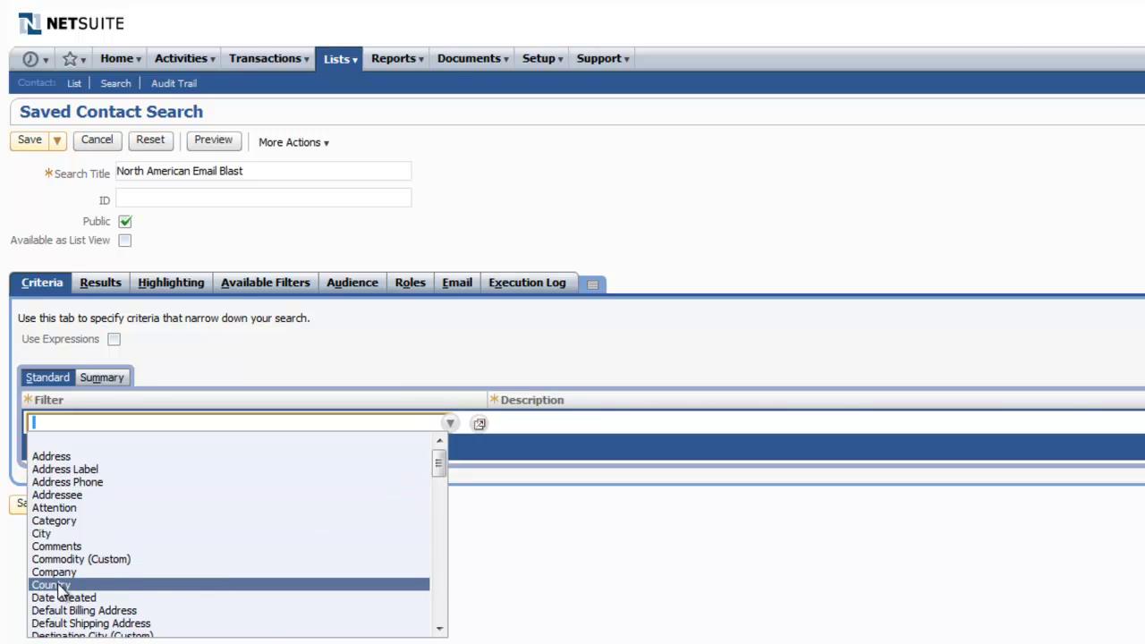
click(128, 586)
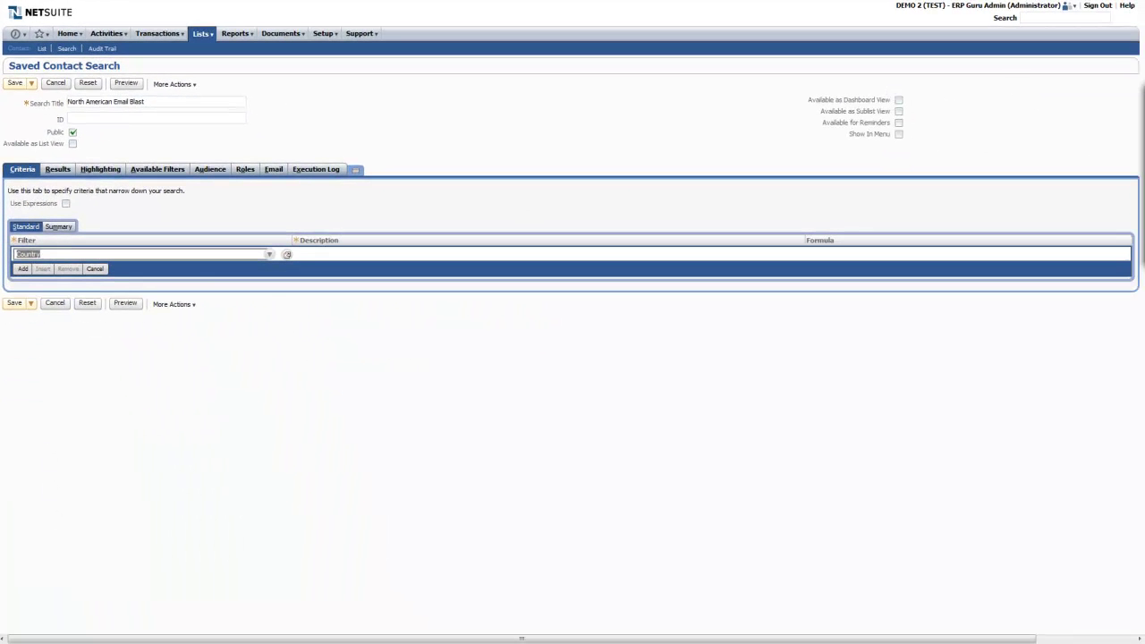
drag(1114, 105, 711, 176)
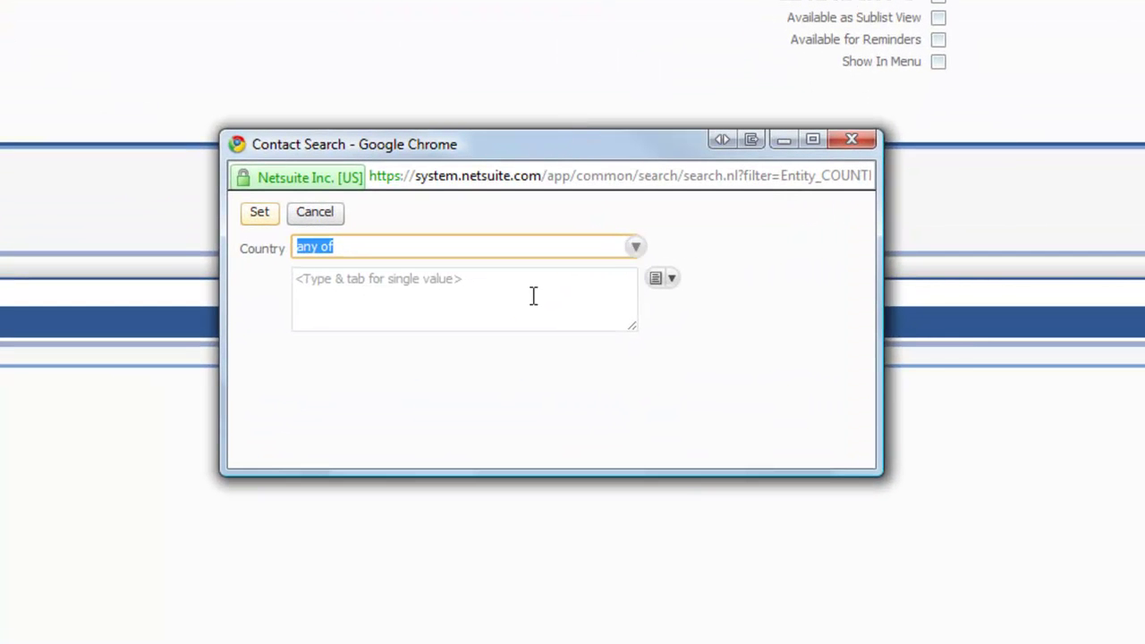
Filter Country to any of Canada and United States, then save the search
click(667, 284)
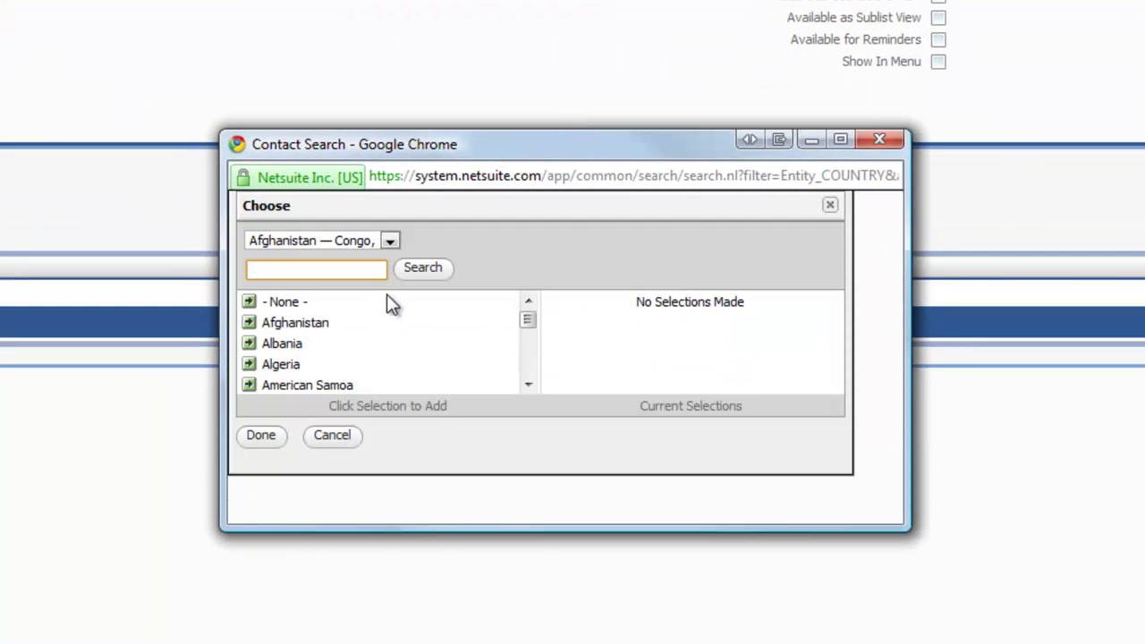
click(528, 384)
drag(529, 384, 528, 384)
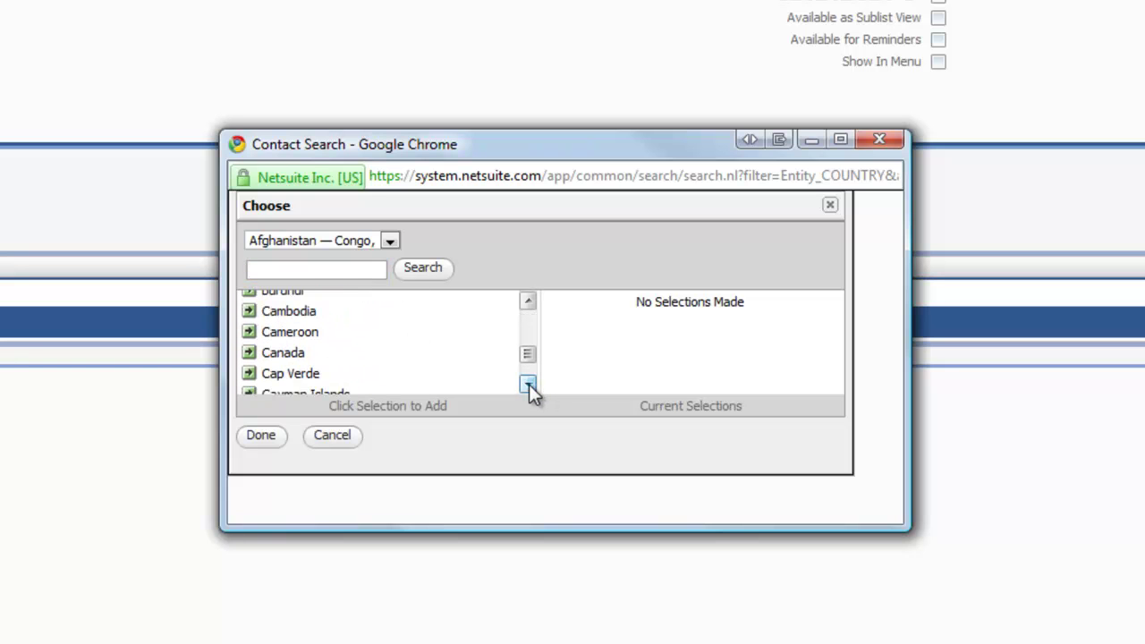
click(286, 358)
click(389, 243)
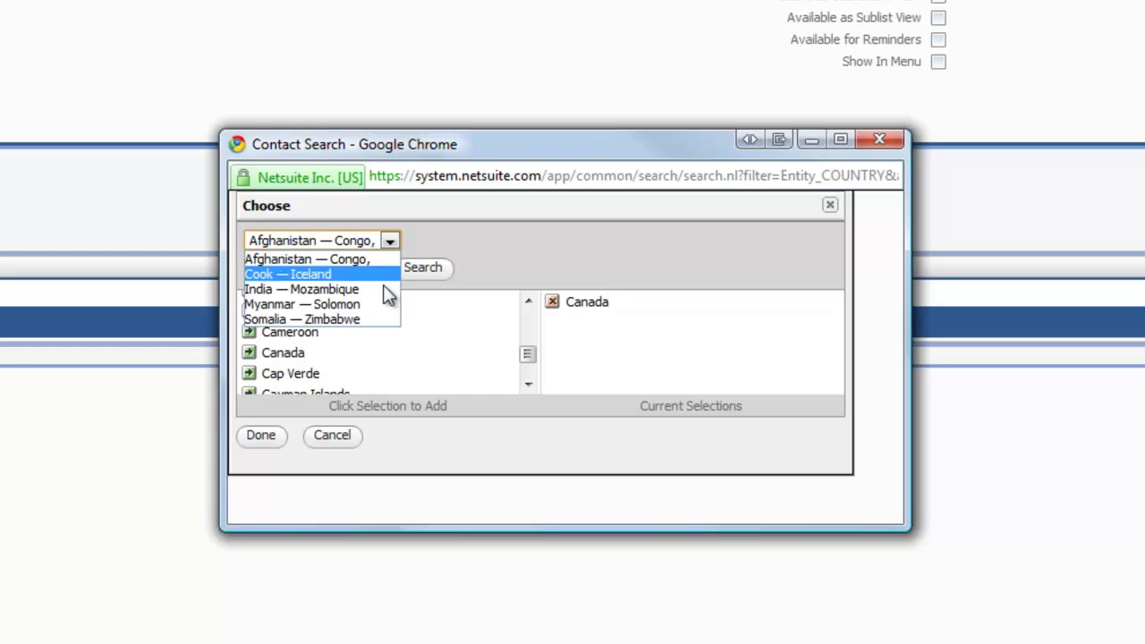
click(366, 316)
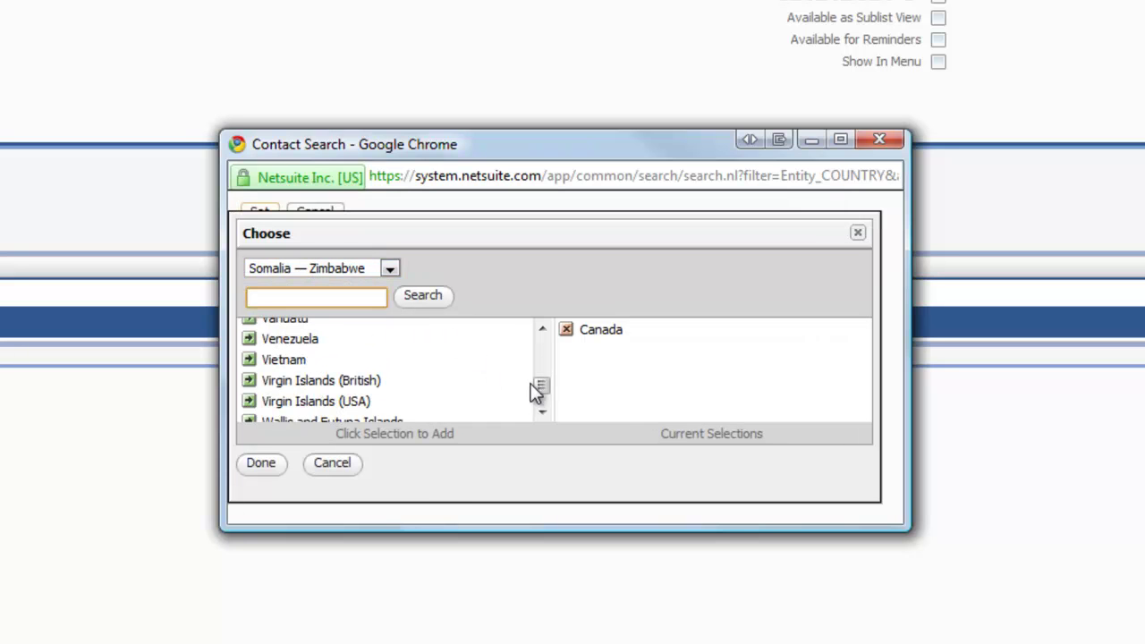
drag(536, 391, 544, 382)
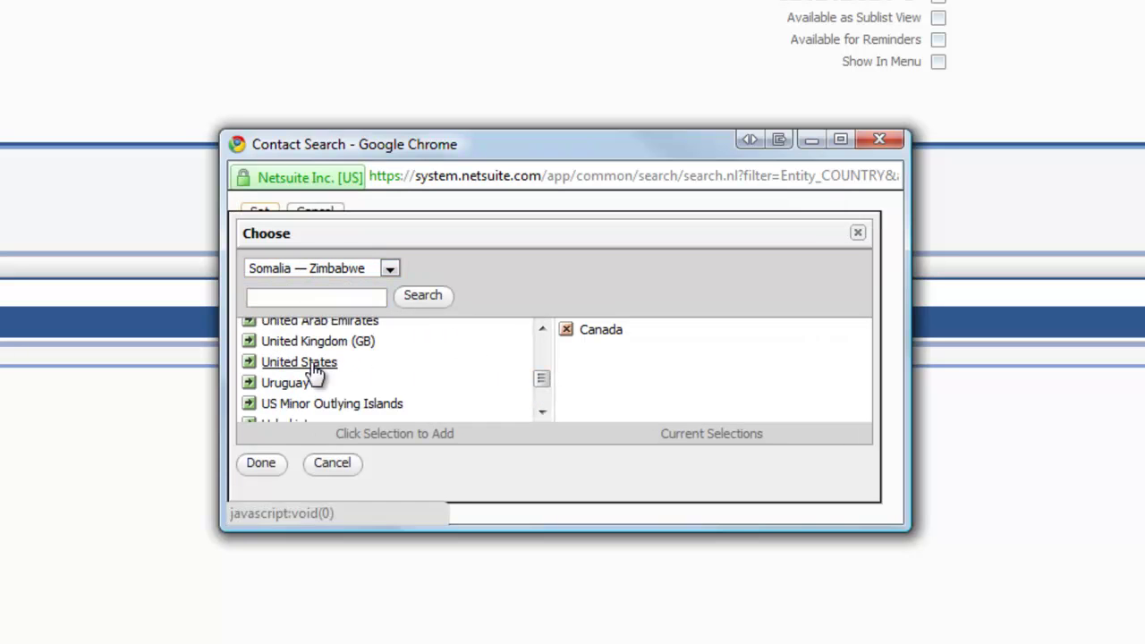
click(314, 368)
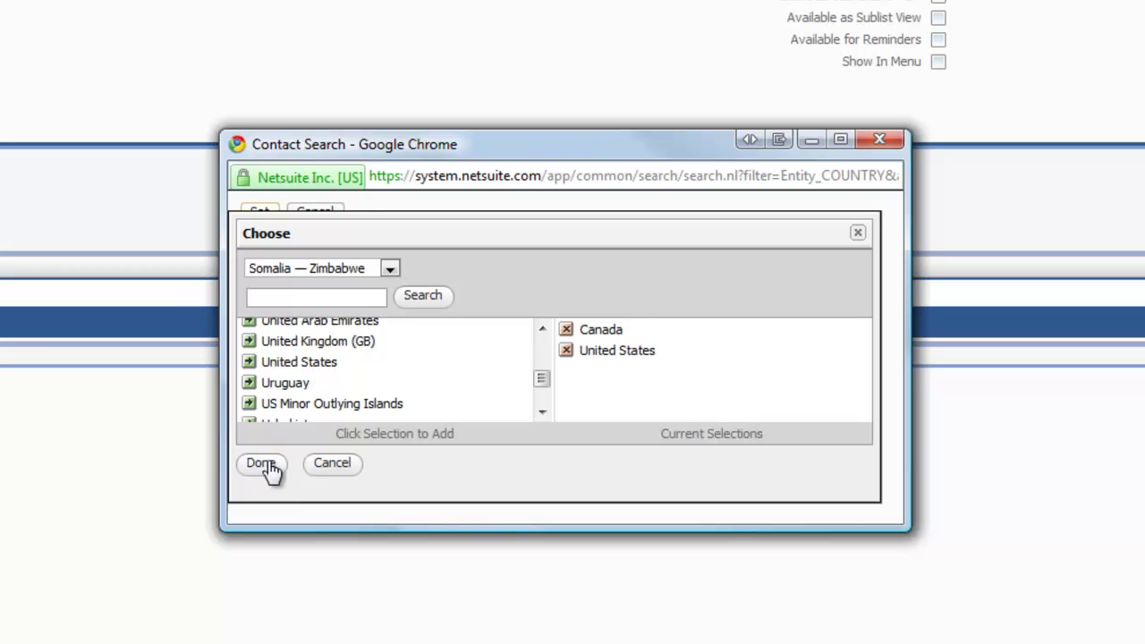
click(264, 465)
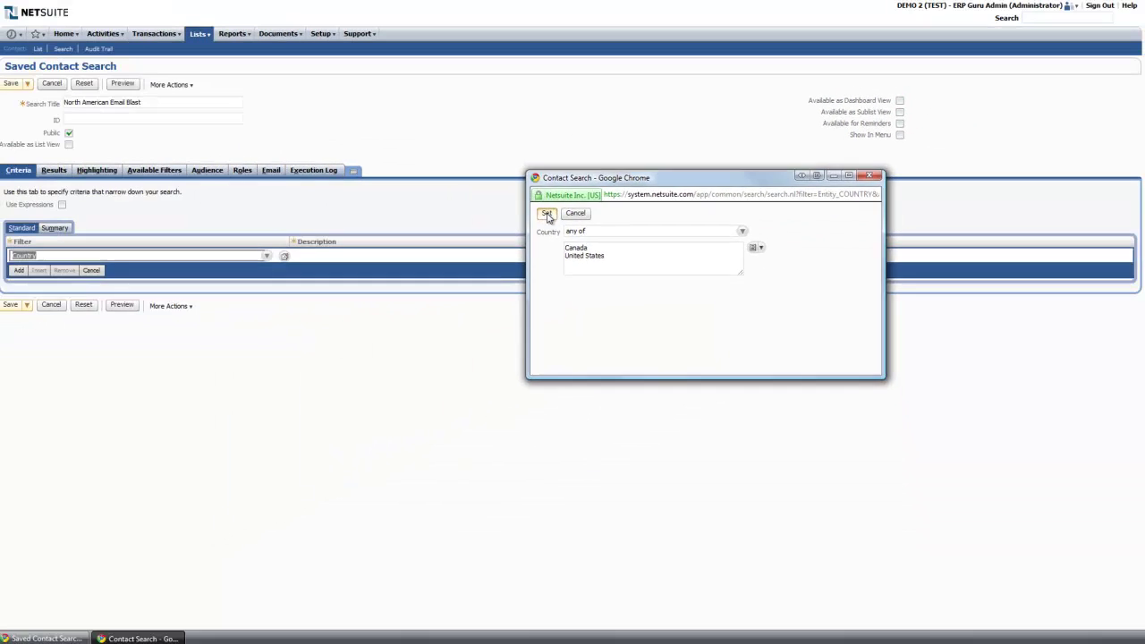
click(259, 212)
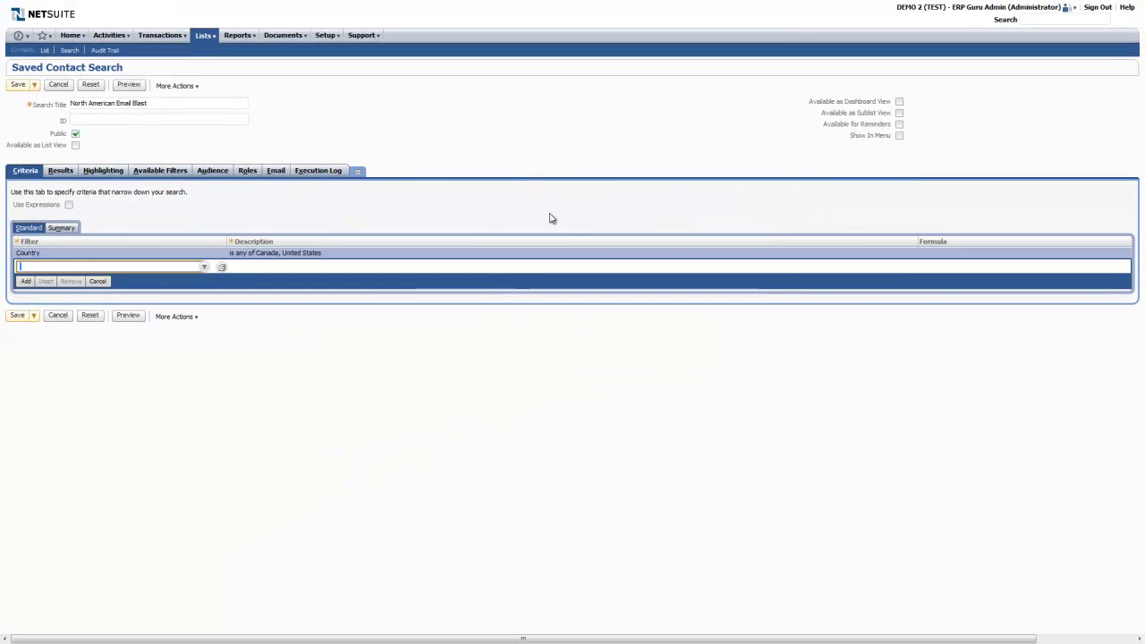
click(17, 317)
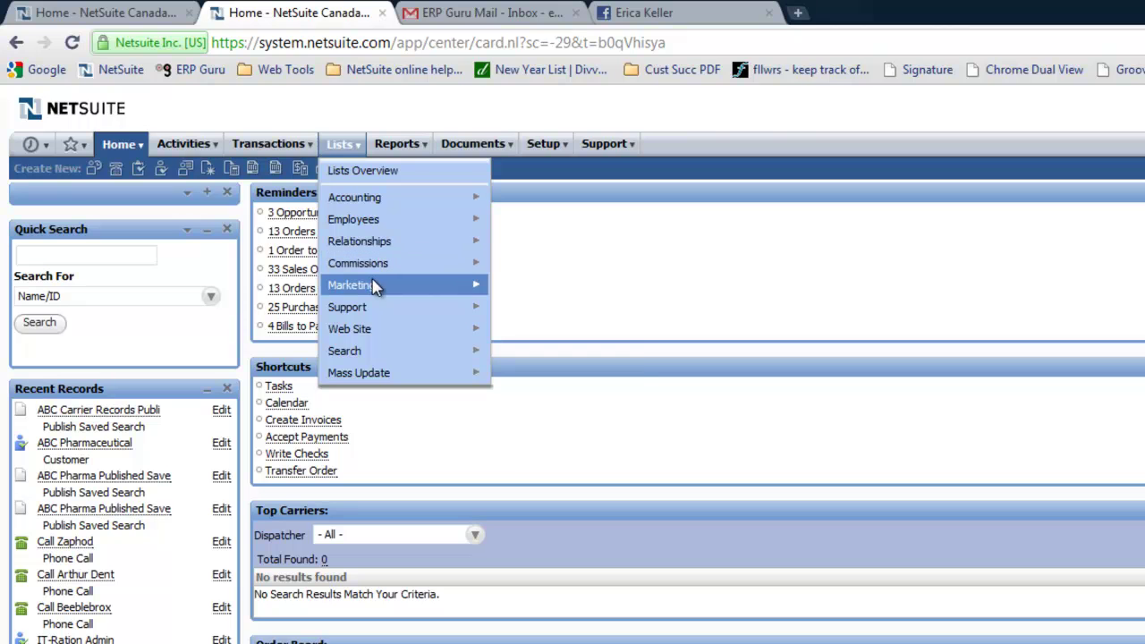
Begin a new Dynamic group with Contact as the member type
mouse_move(375, 286)
mouse_move(394, 240)
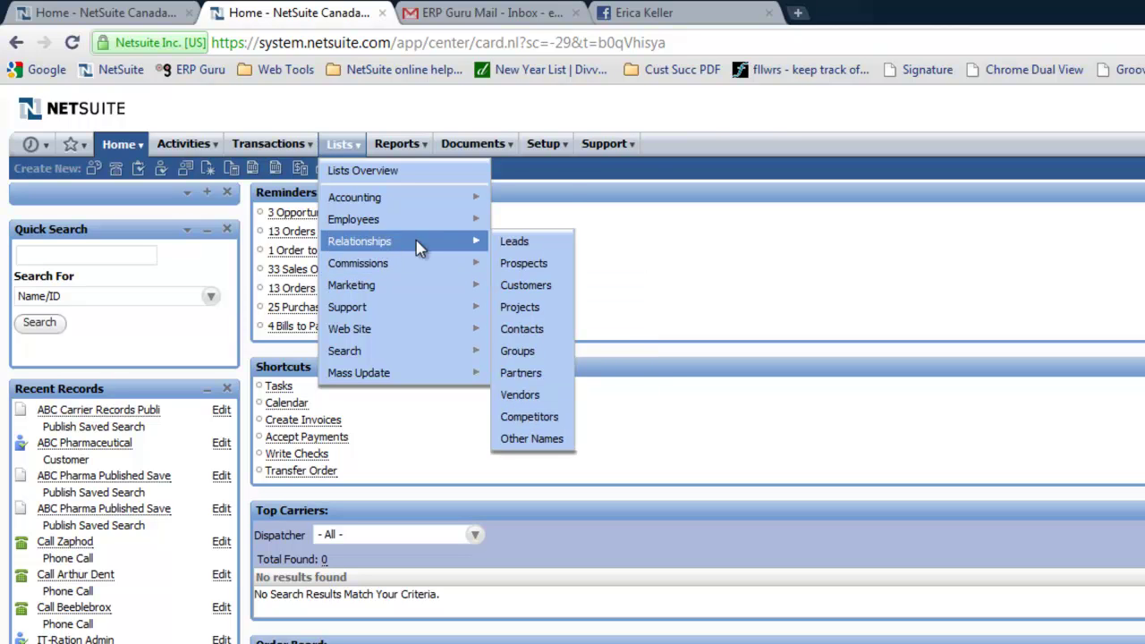
mouse_move(517, 351)
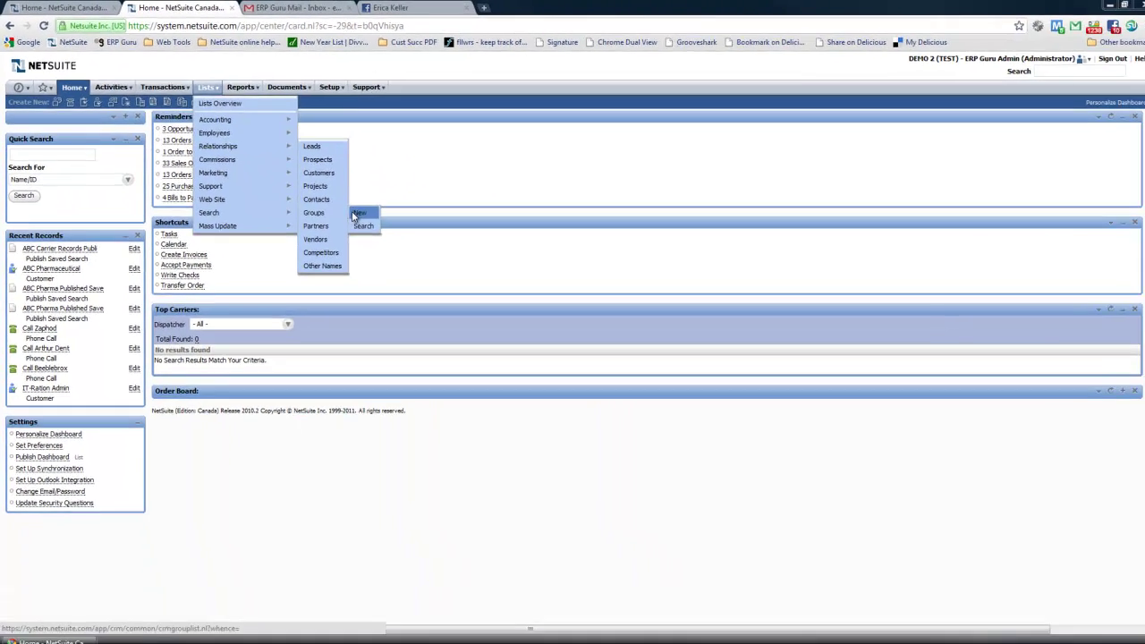
click(593, 350)
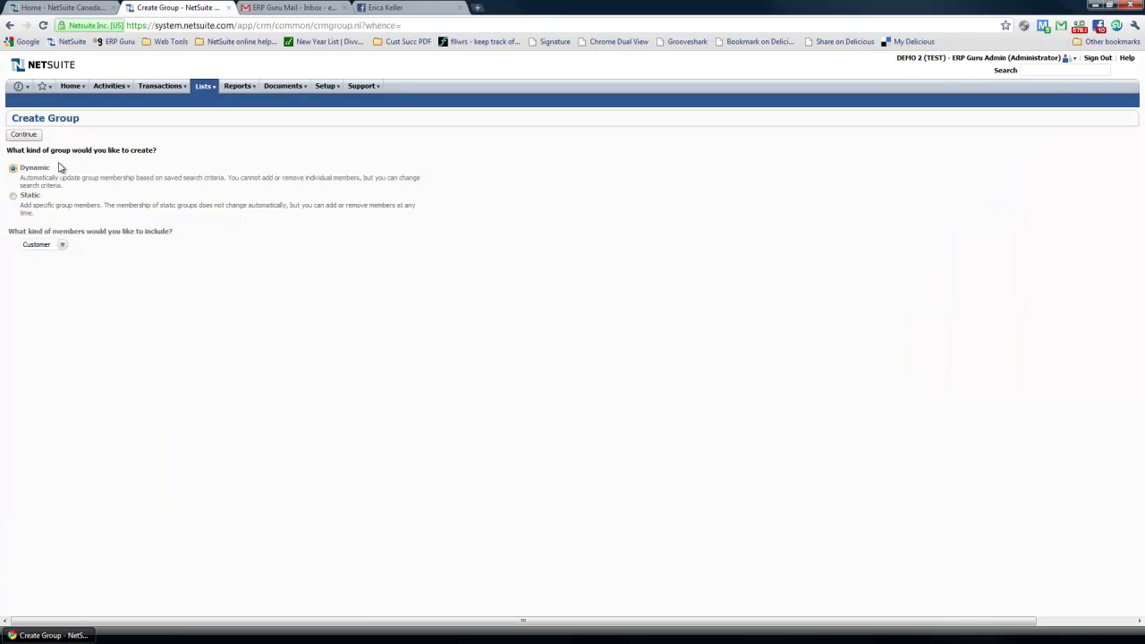
click(62, 244)
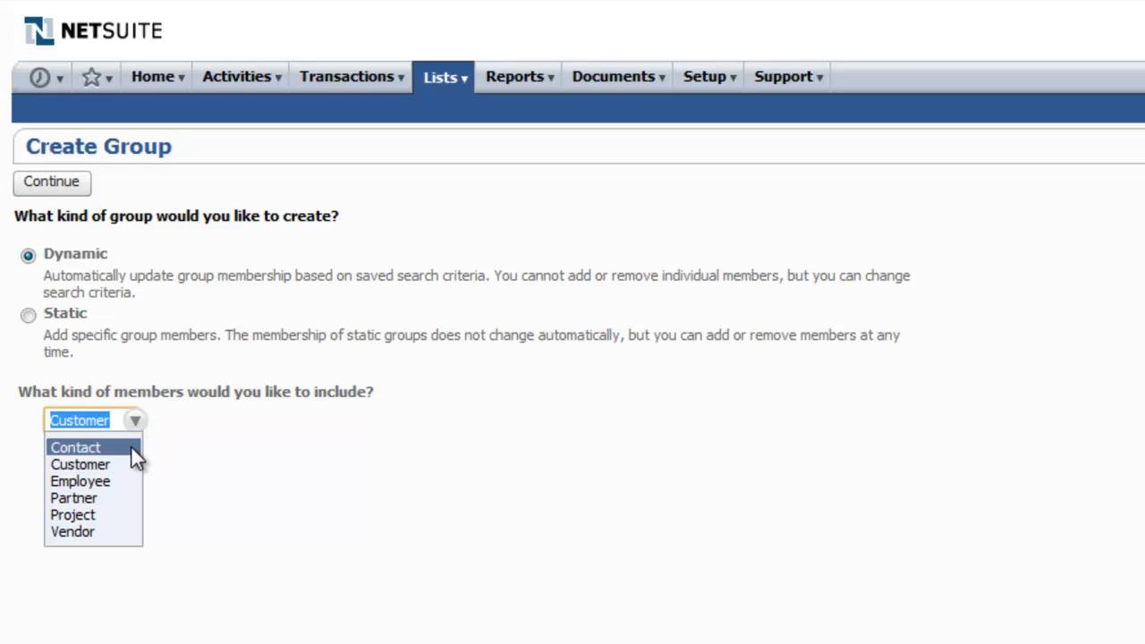
click(130, 448)
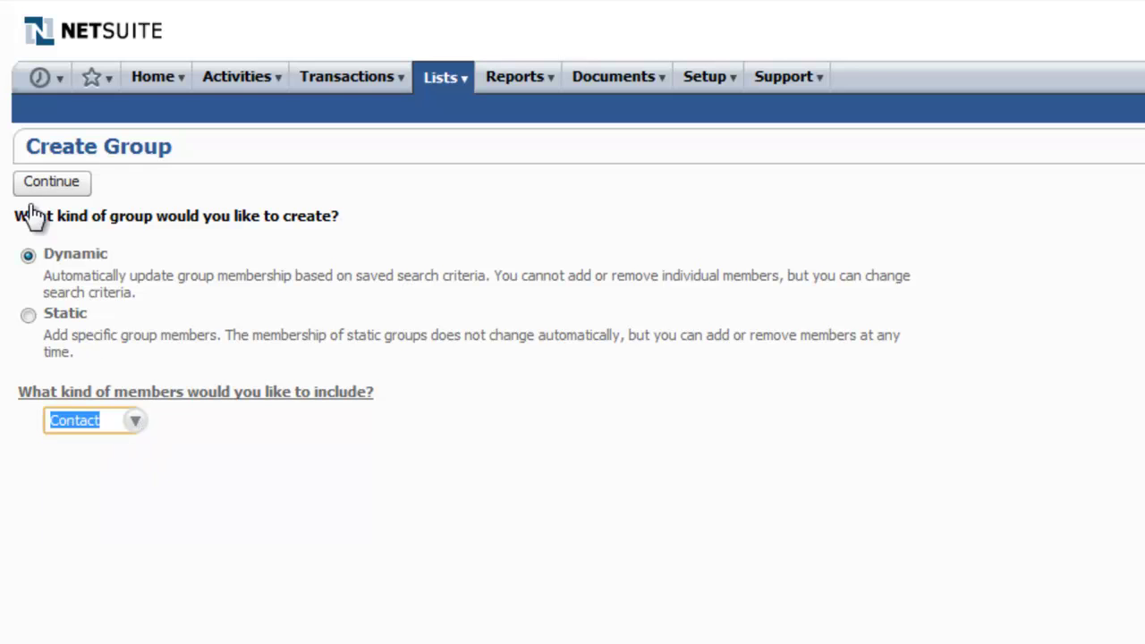
click(39, 191)
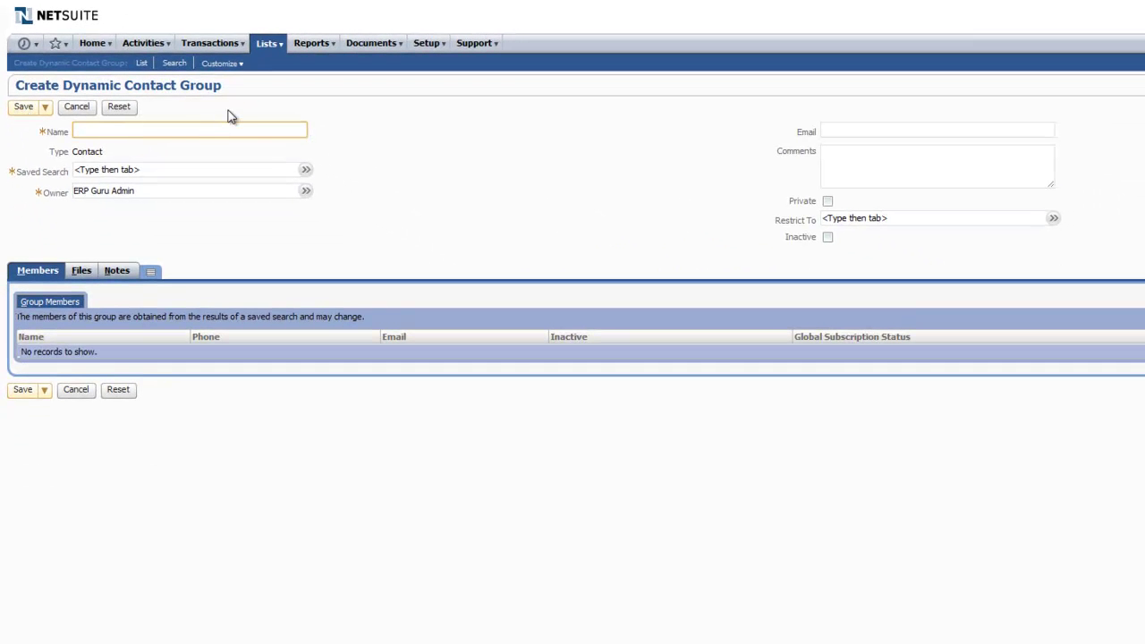
Name the group 'ABC Pharma North American Email Blast', base it on North American Email Blast, and save
text(ABC Pharma North American )
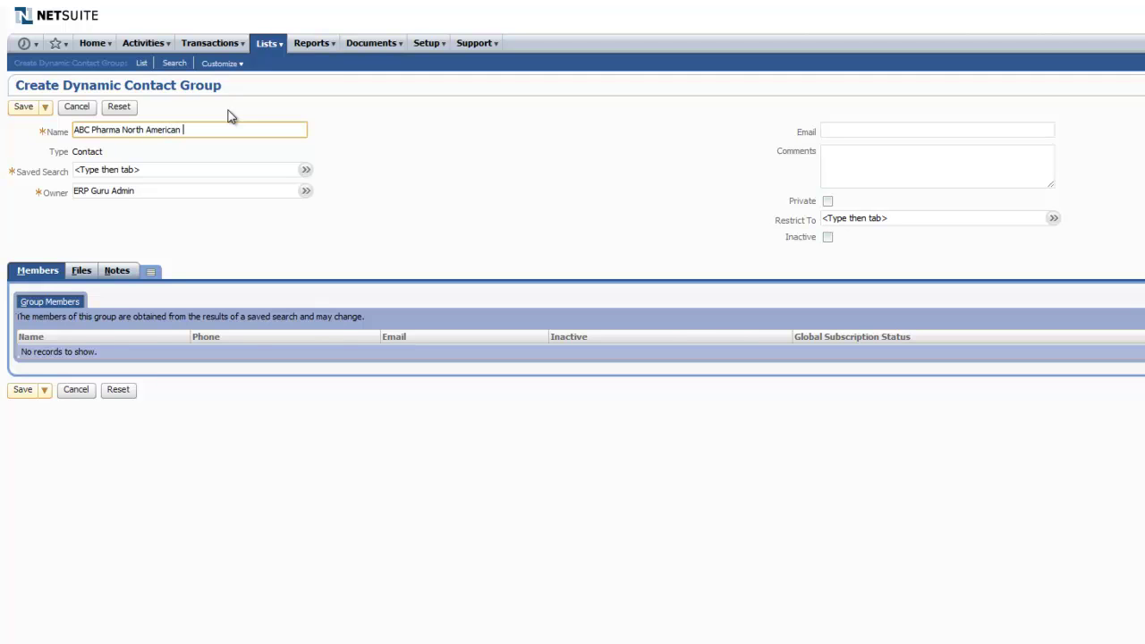
text(Mmail Blast)
click(306, 170)
click(325, 188)
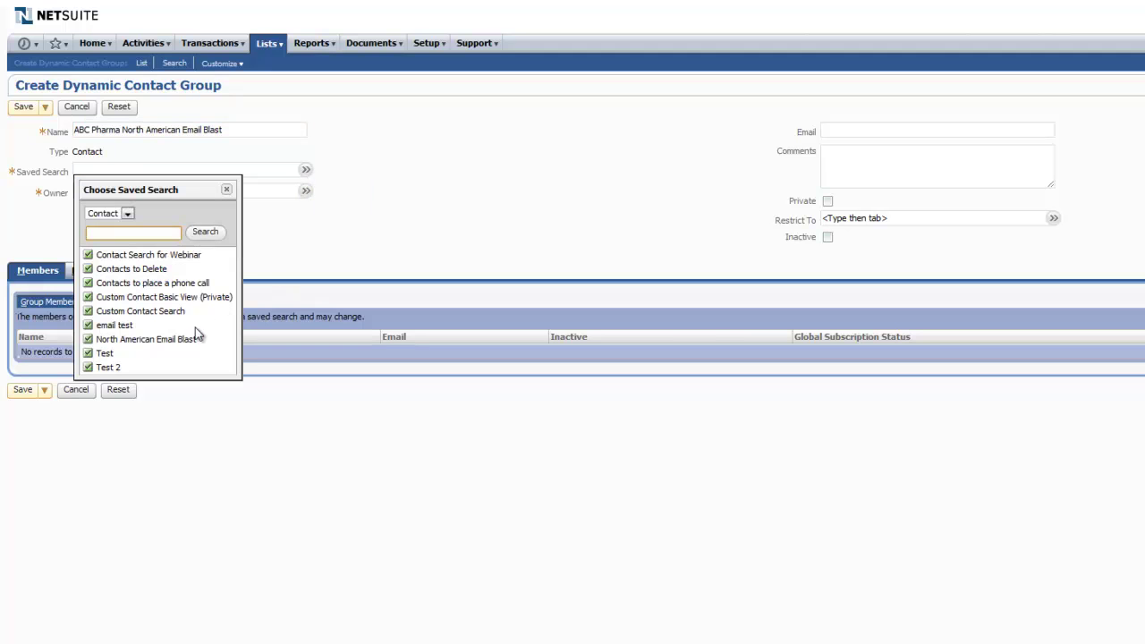
click(180, 340)
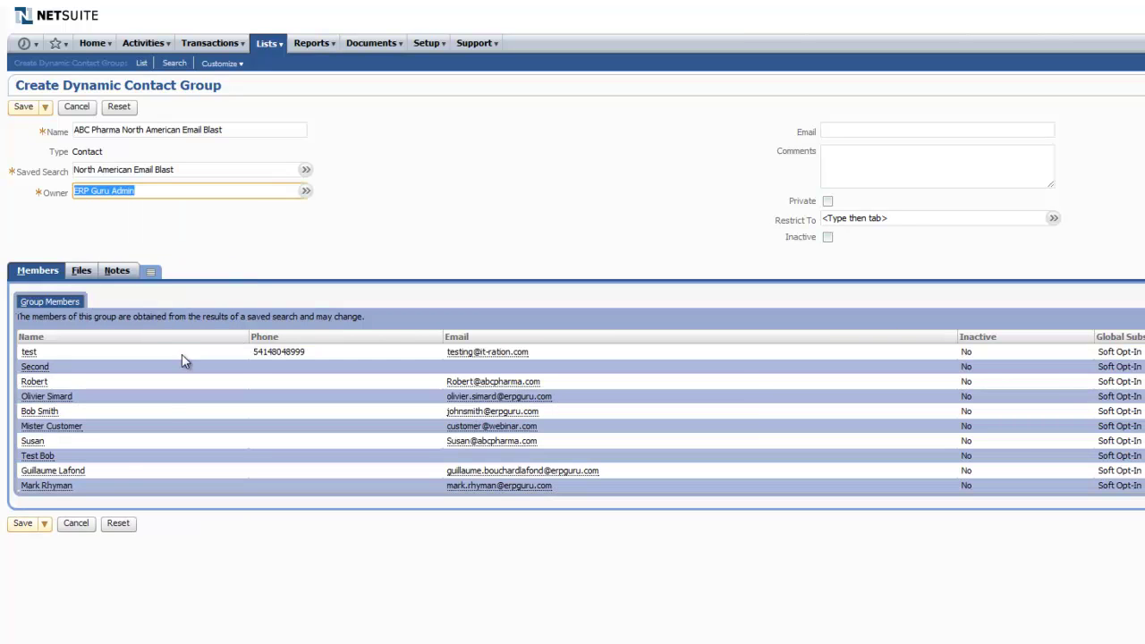
click(22, 526)
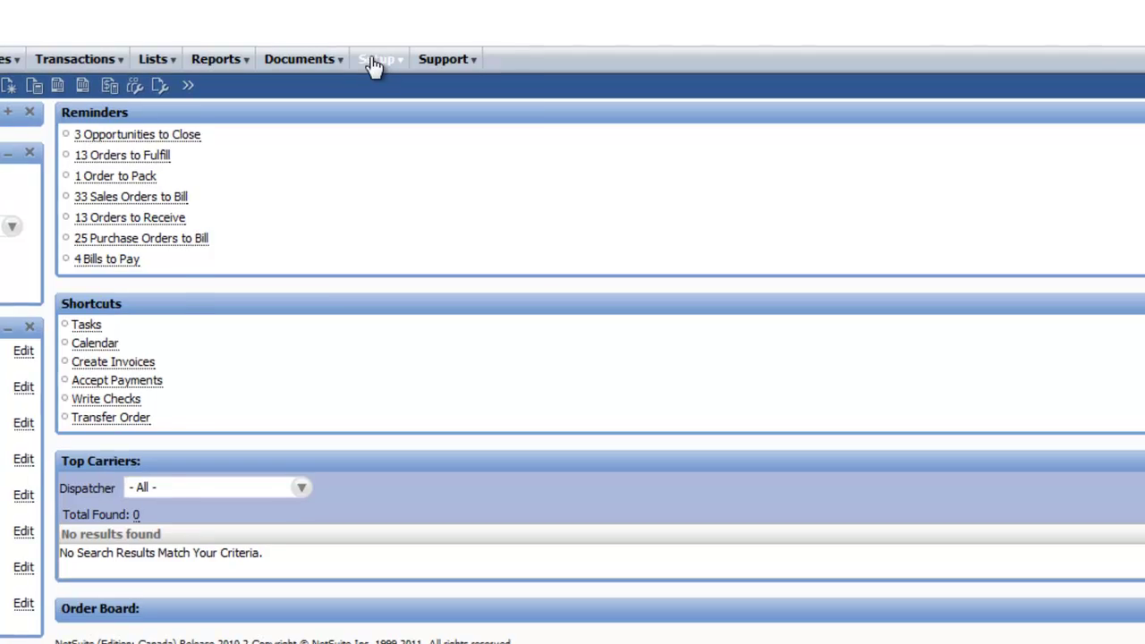
Start a new template under Documents > Templates > Marketing Templates
mouse_move(321, 39)
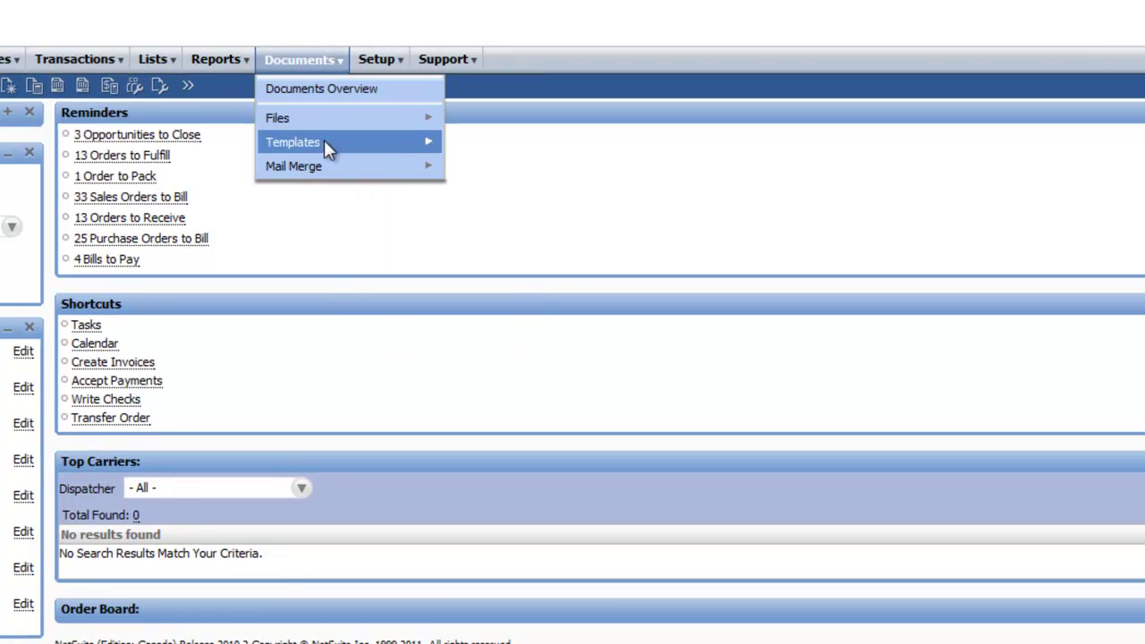
mouse_move(327, 142)
mouse_move(515, 241)
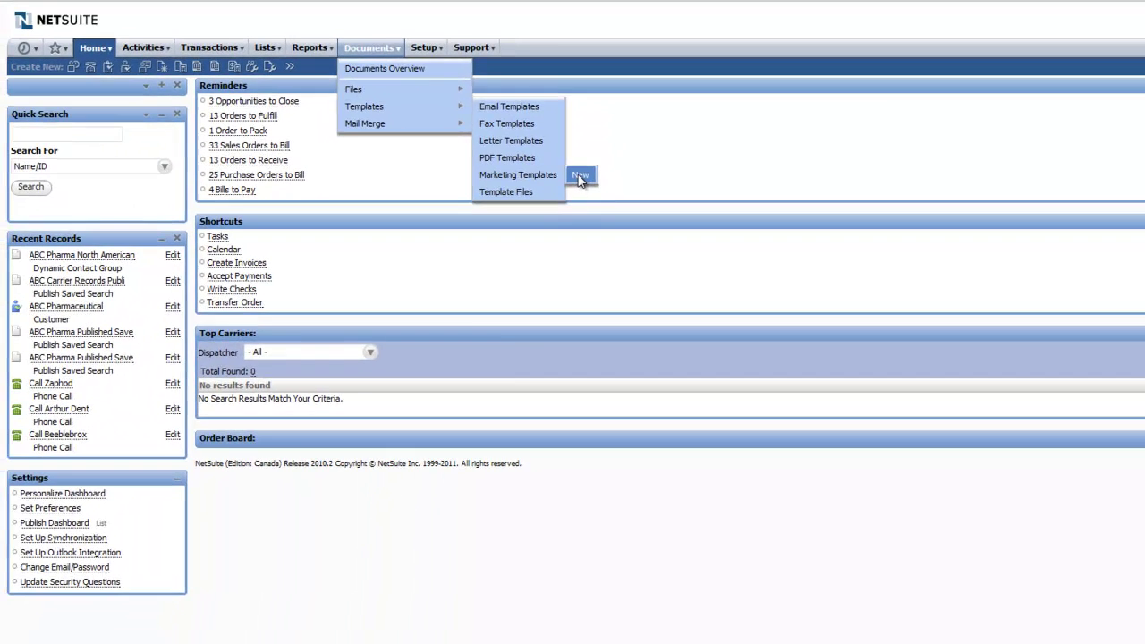
click(580, 177)
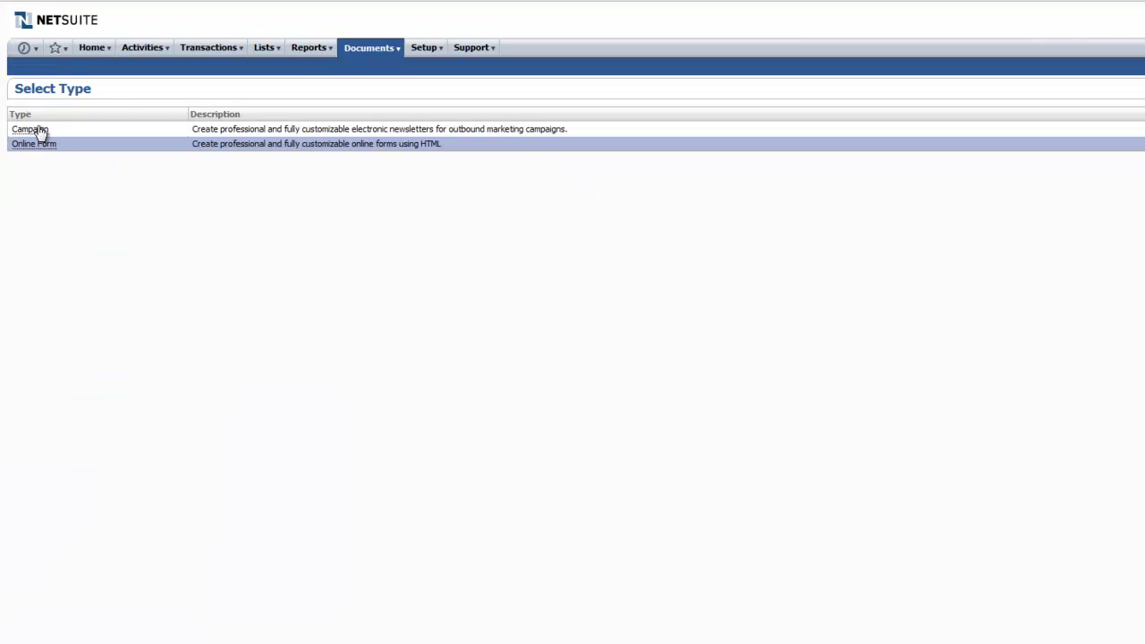
Create Campaign template 'ABC Pharma Email Blast 1', paste the message body, and bold 'ABC Pharmaceutical'
click(39, 131)
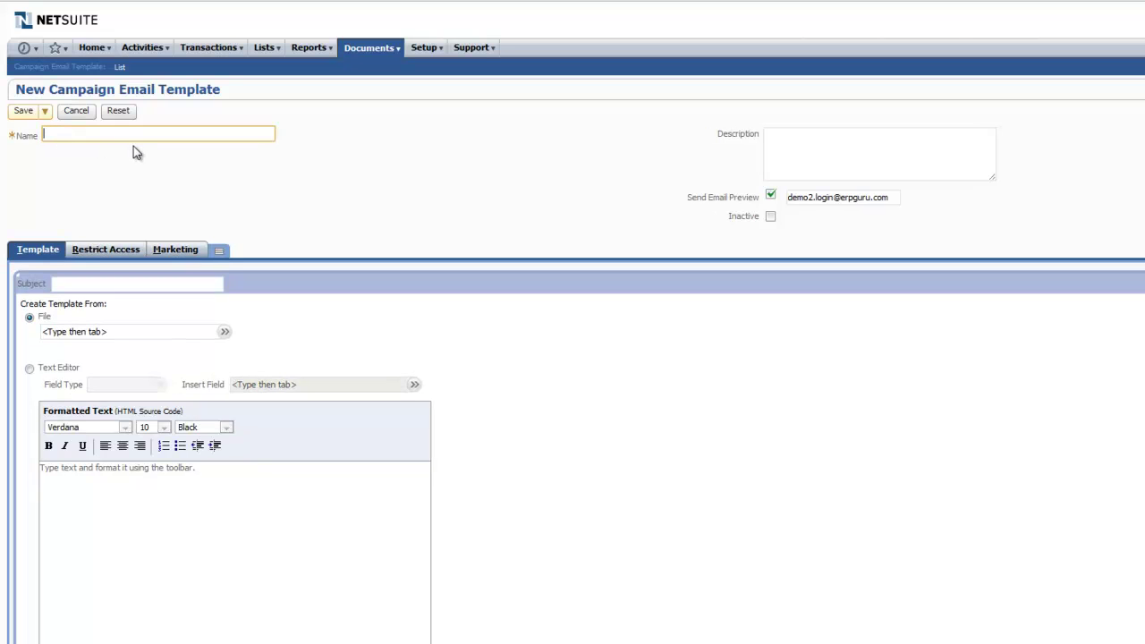
text(ABC Pharma Email Blast 1)
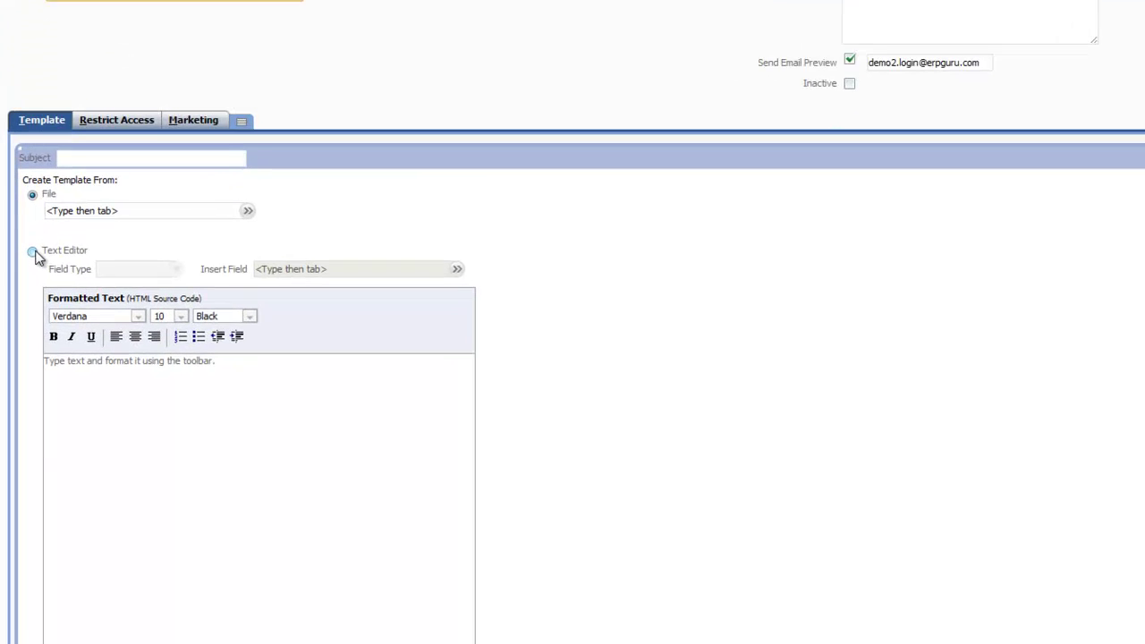
click(33, 254)
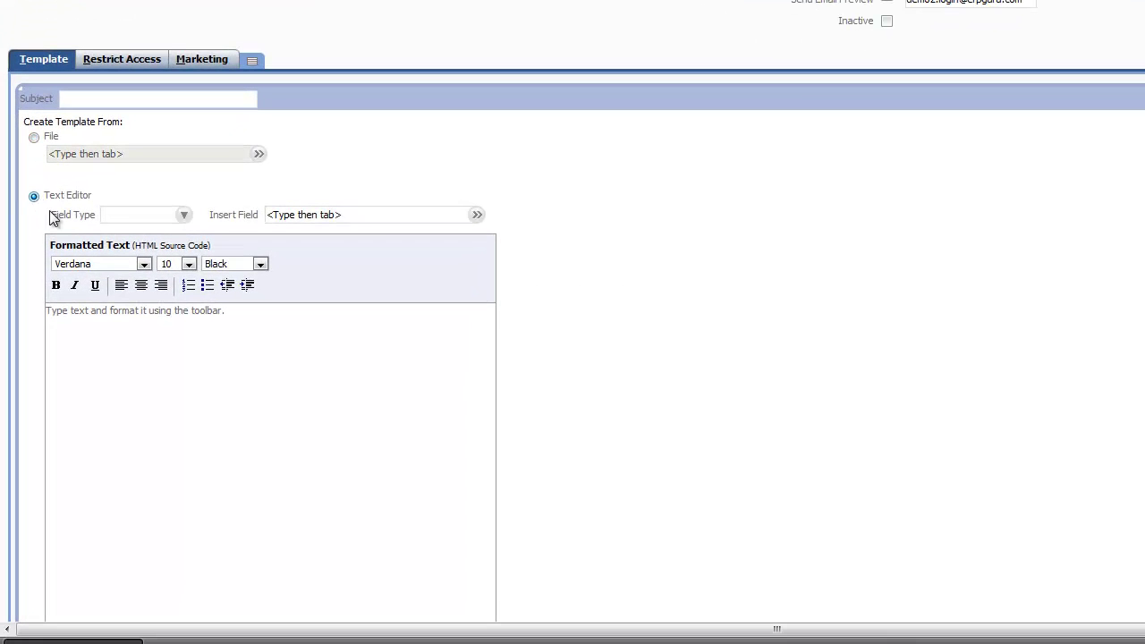
click(128, 317)
text(This is the text that will be emailed to the email list. Regards, ABC Pharmaceutical)
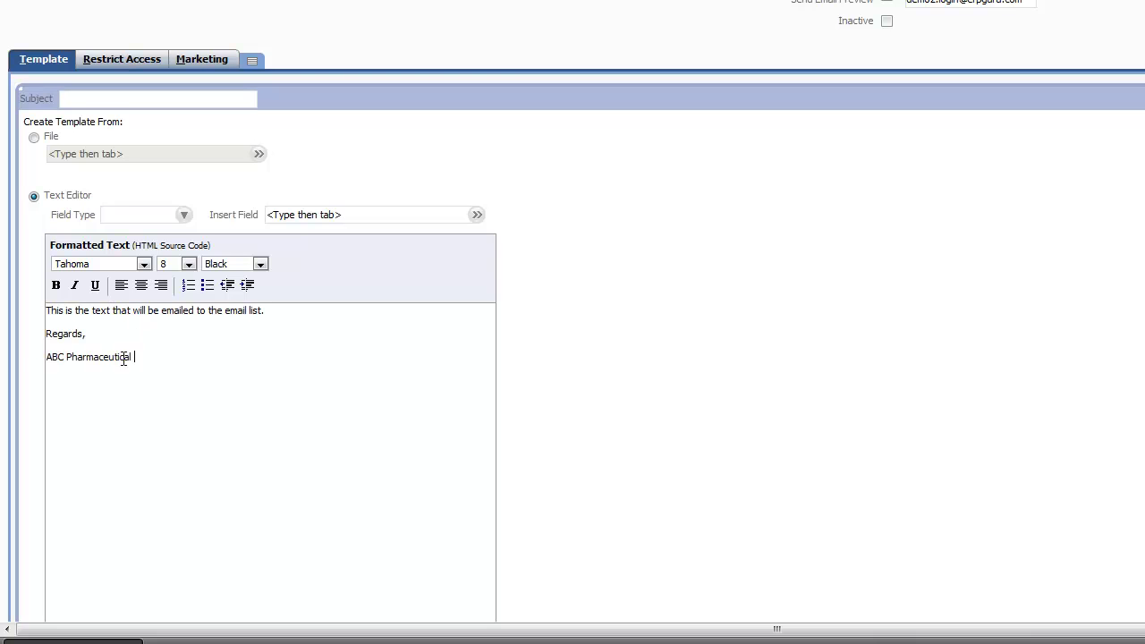
drag(132, 356, 46, 358)
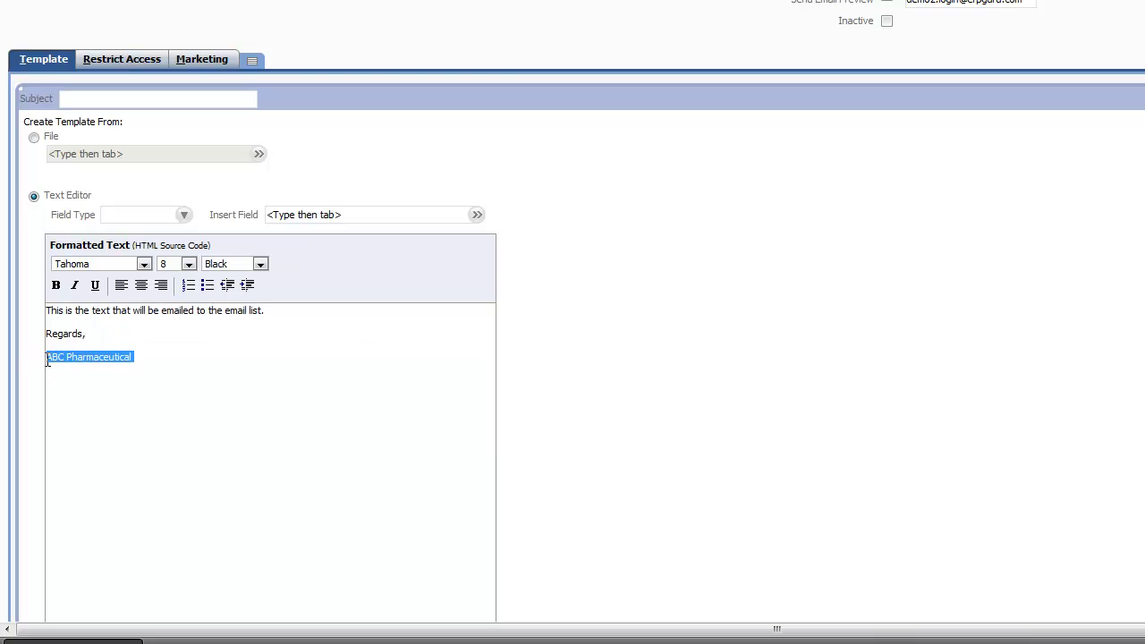
click(56, 284)
Pick the template's sender and matching reply-to address, enable Track Outgoing Email, and save
click(149, 63)
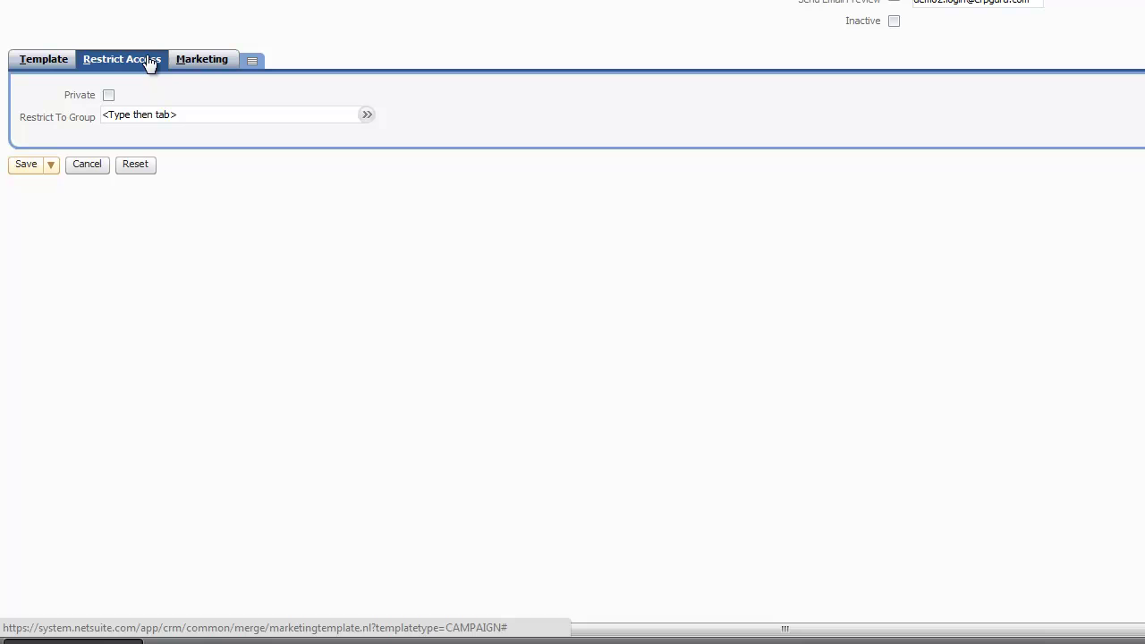
click(197, 68)
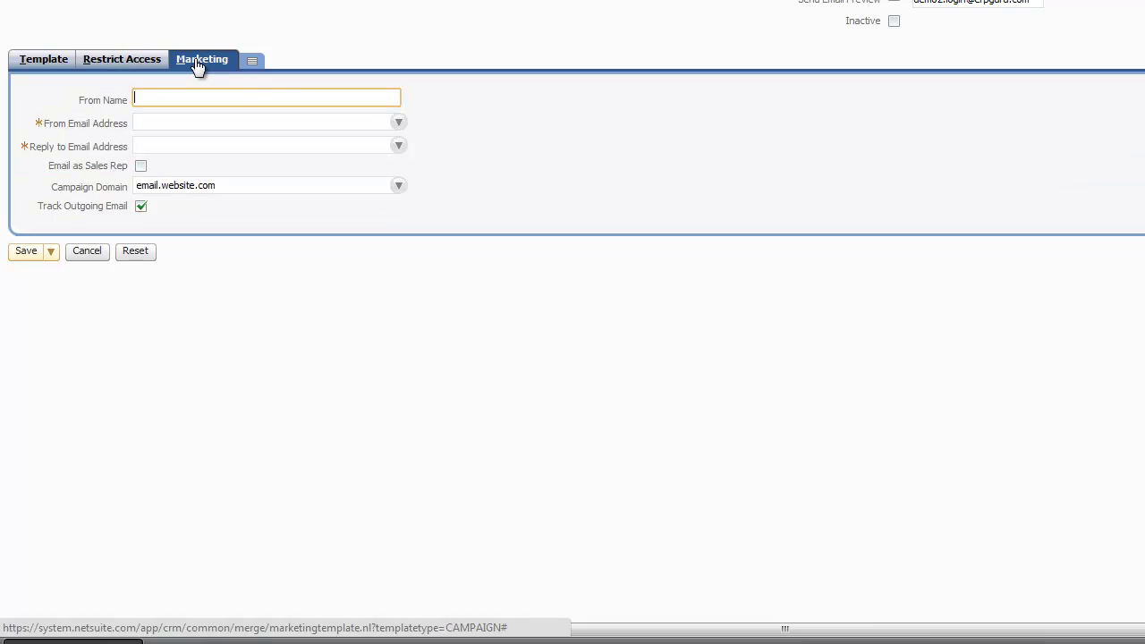
click(399, 121)
click(383, 151)
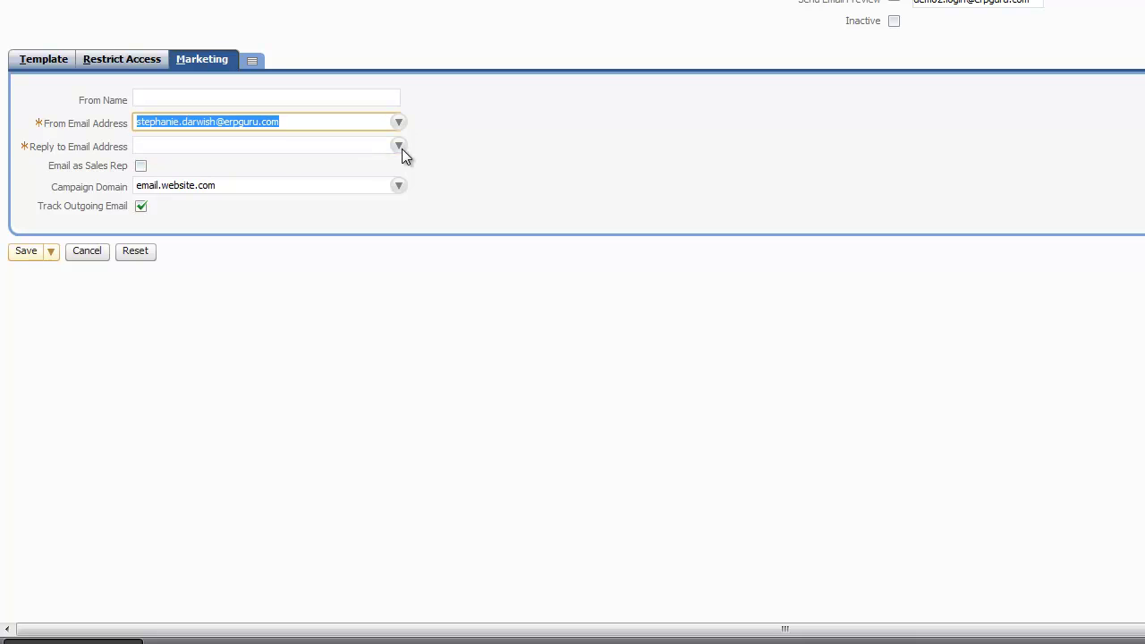
click(400, 146)
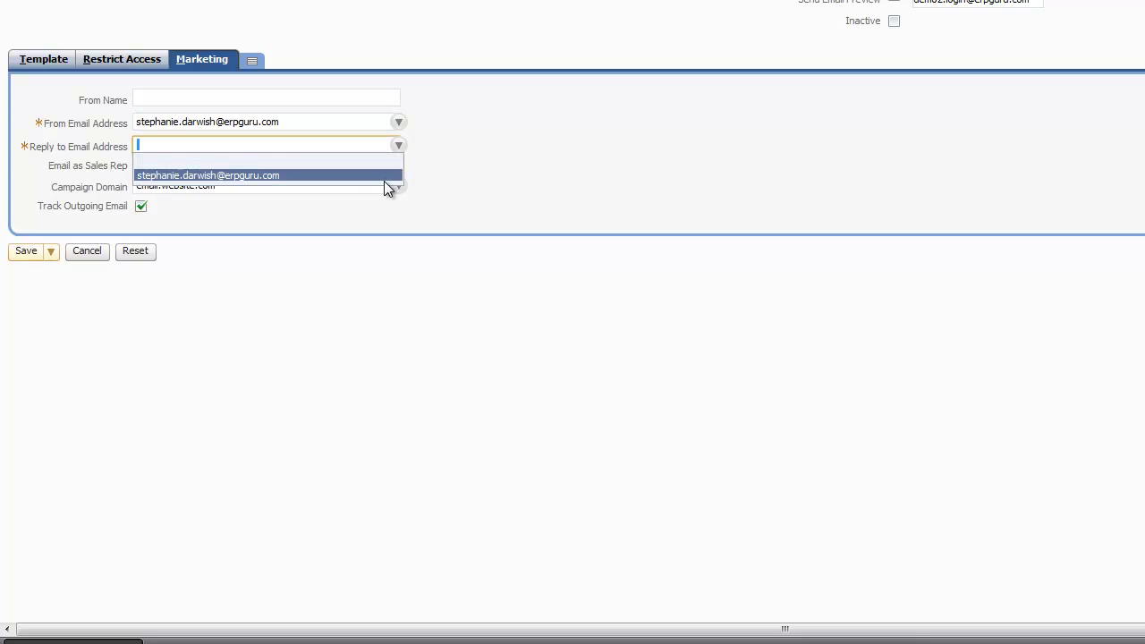
click(381, 175)
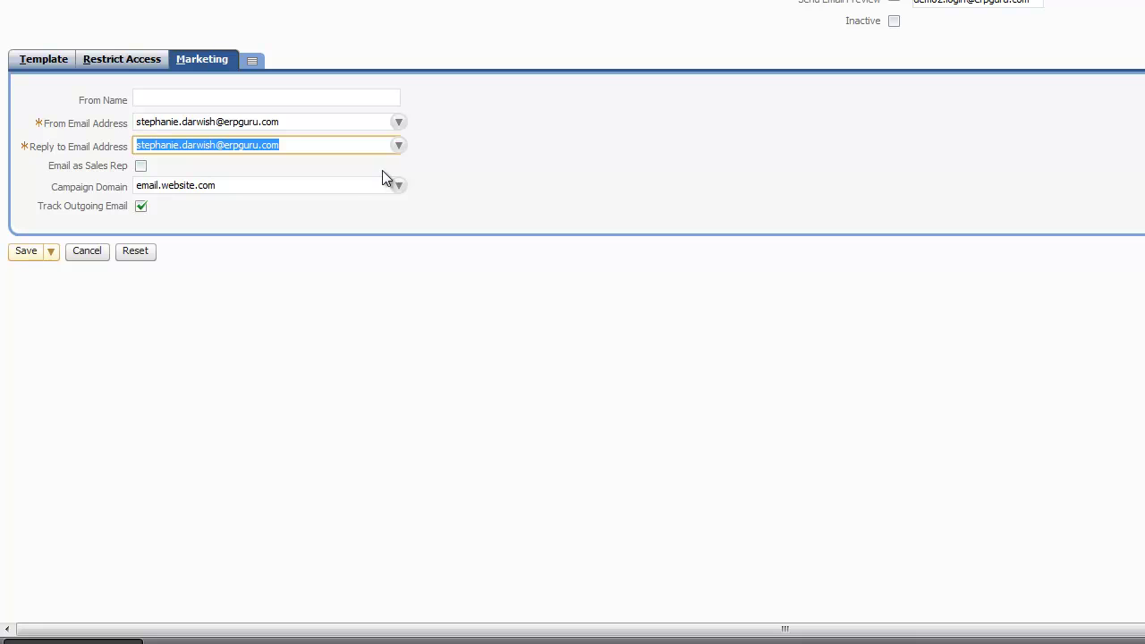
click(141, 207)
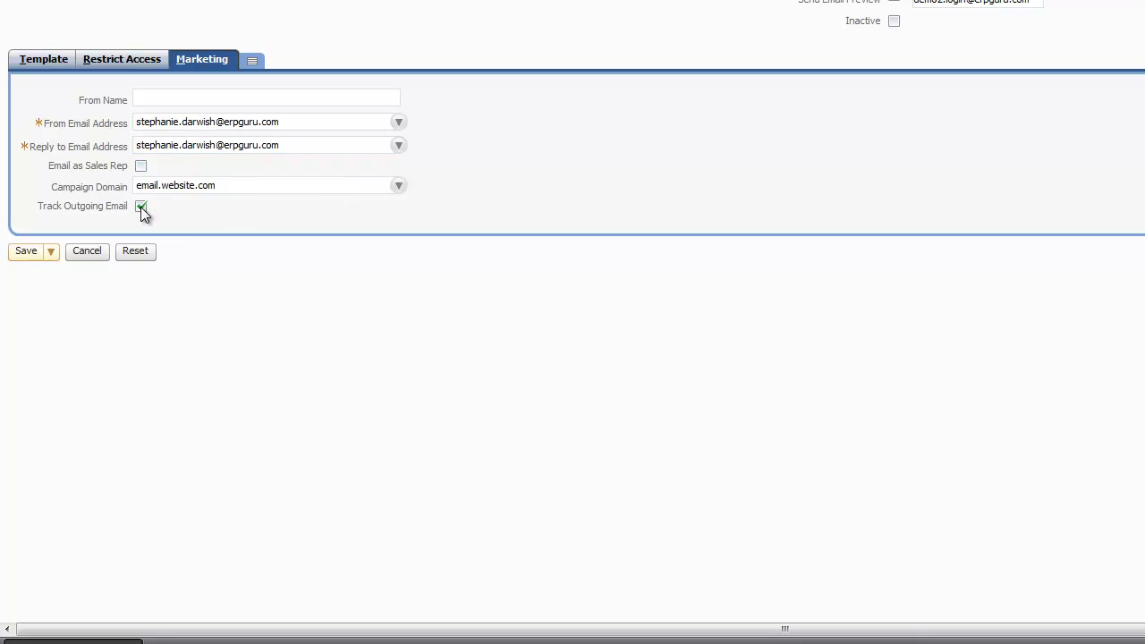
click(25, 258)
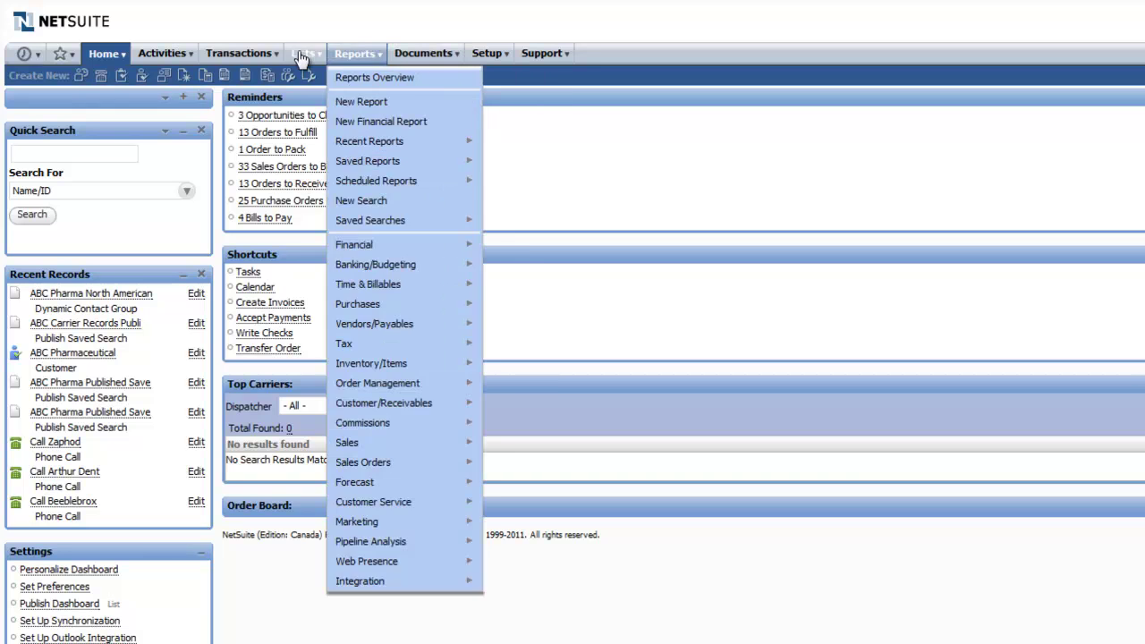
Create a new marketing campaign titled 'ABC Pharma Email Blast 1', leaving Category empty
mouse_move(299, 55)
mouse_move(347, 181)
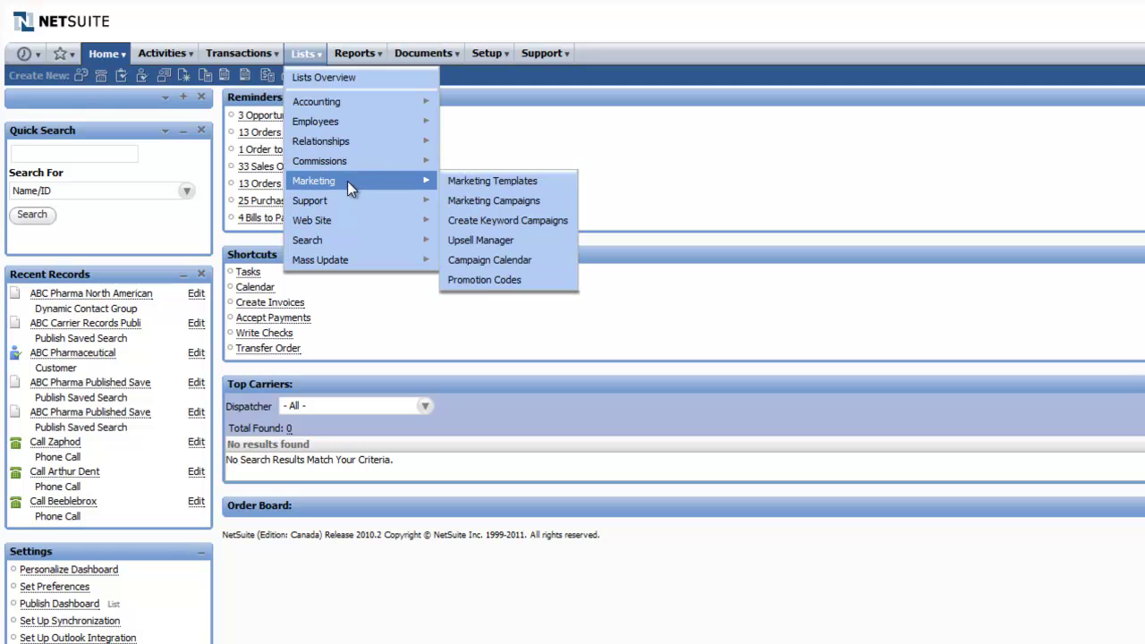
mouse_move(480, 197)
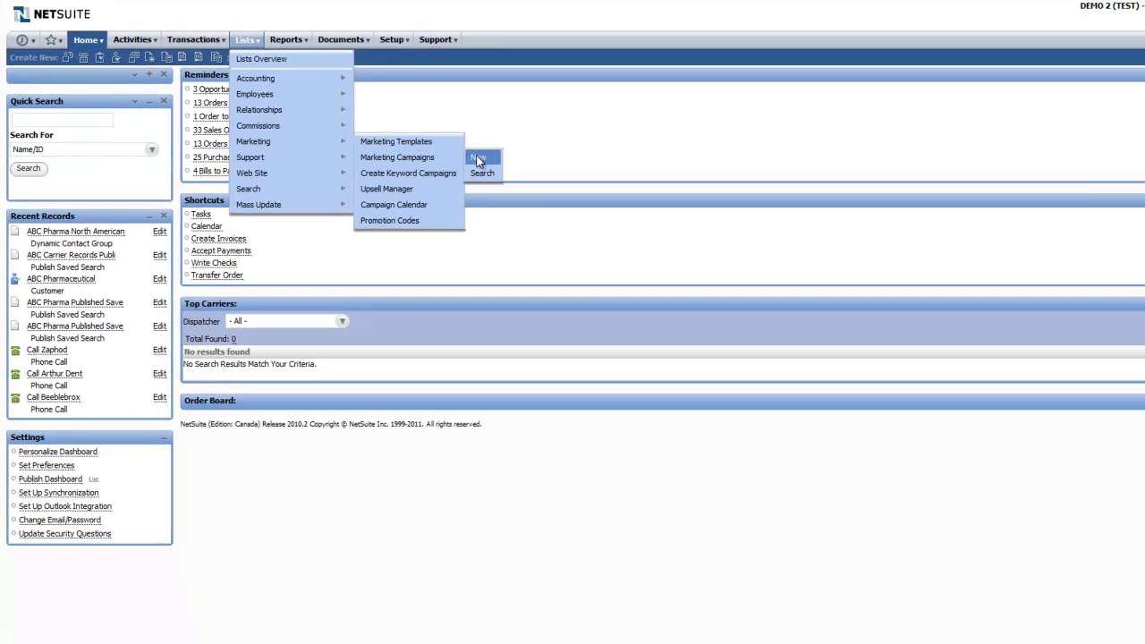
click(478, 158)
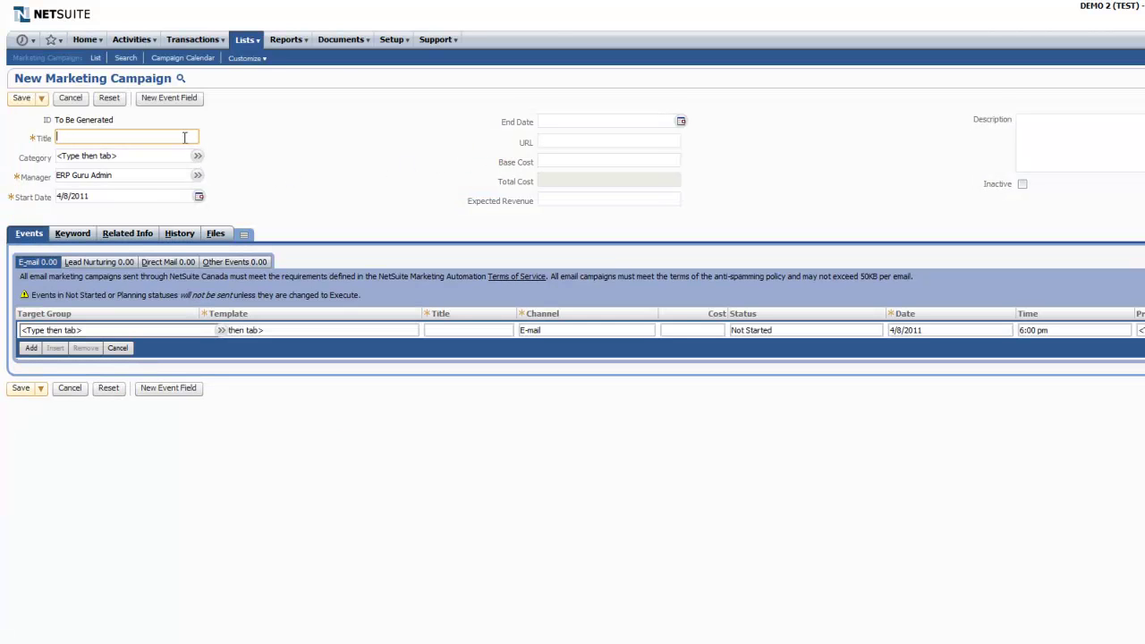
text(ABC Pharma Email Blast 1)
click(200, 157)
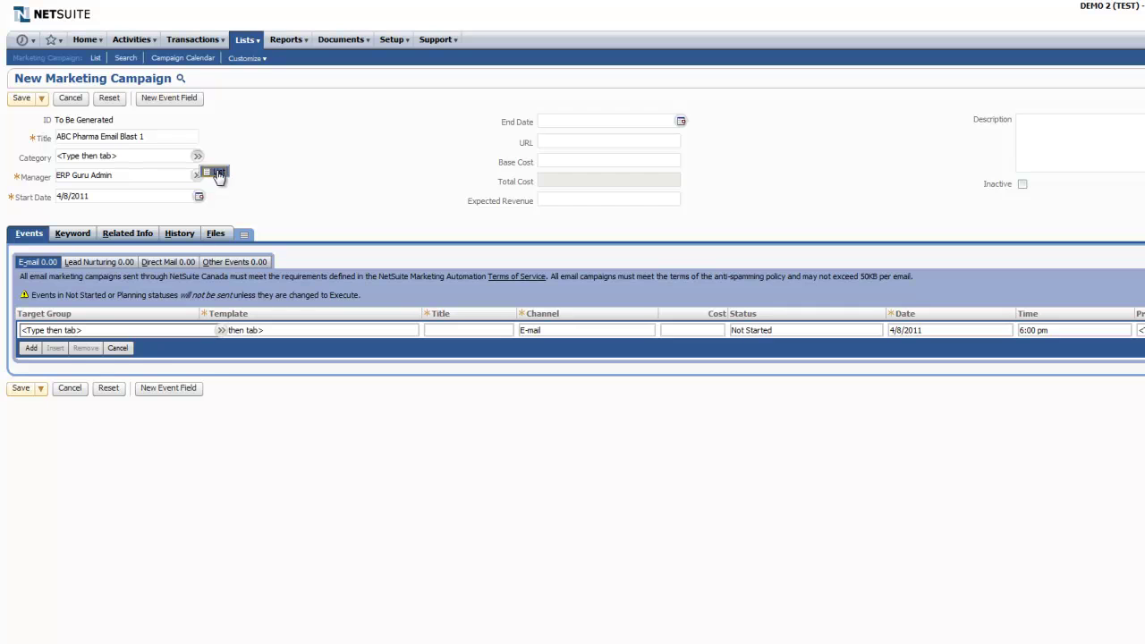
click(218, 172)
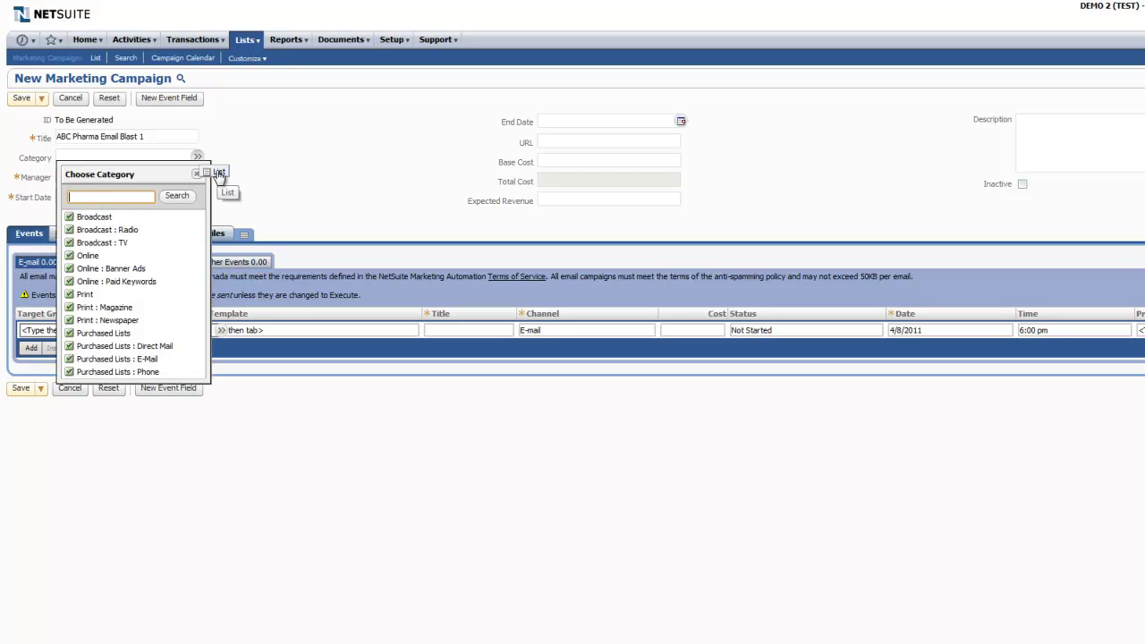
click(197, 177)
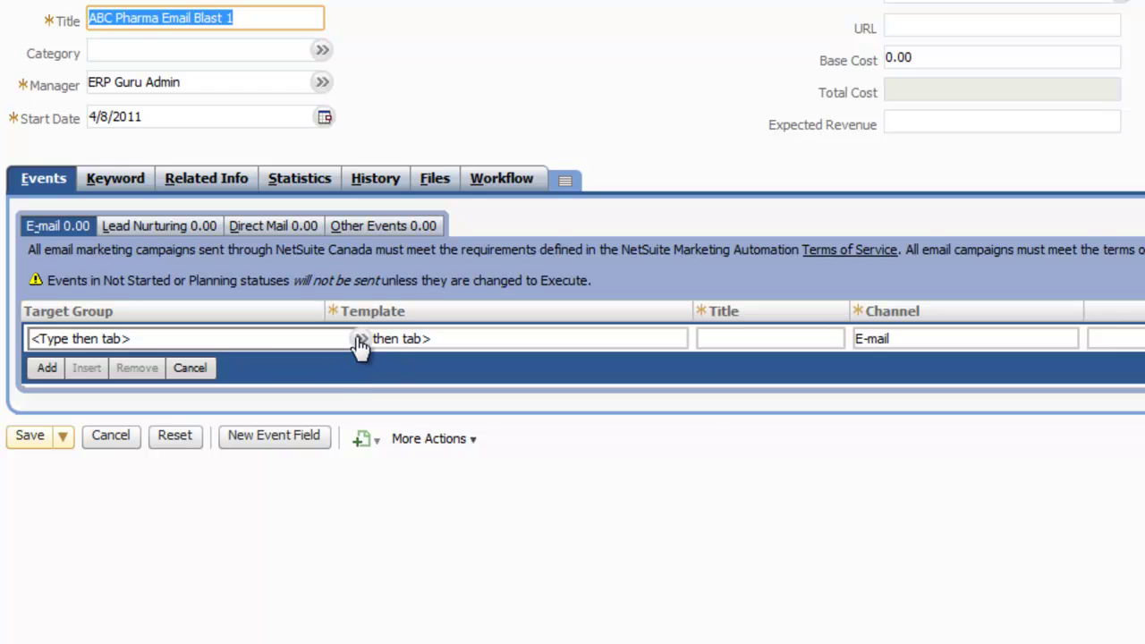
In the e-mail event row, target ABC Pharma North American Email Blast using template ABC Pharma Email Blast 1
click(359, 347)
click(385, 363)
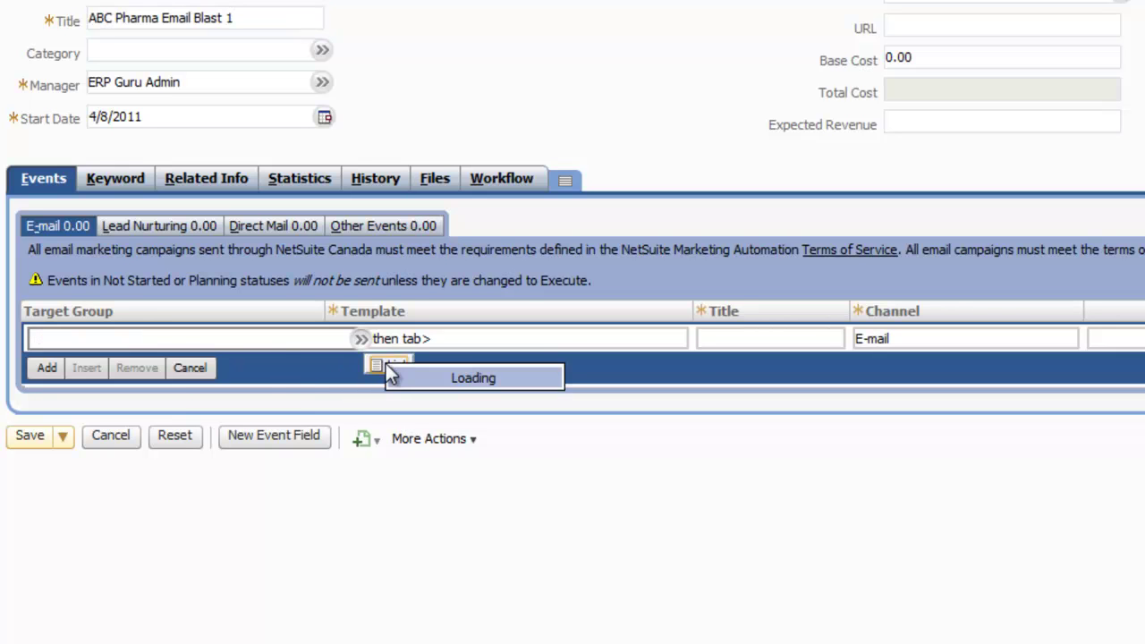
click(280, 440)
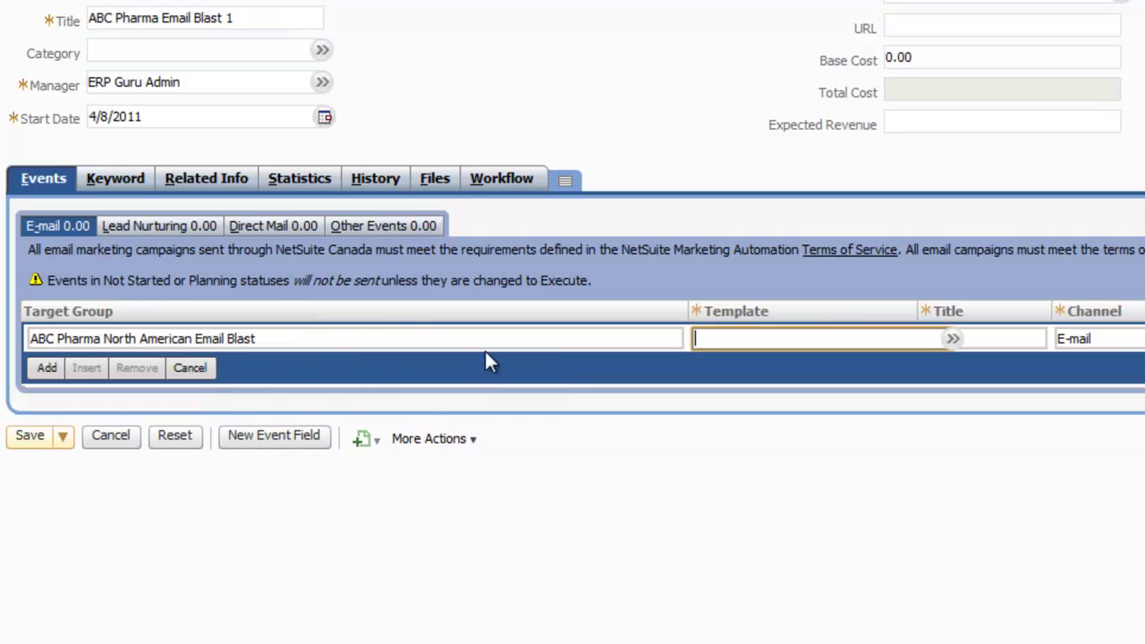
click(953, 344)
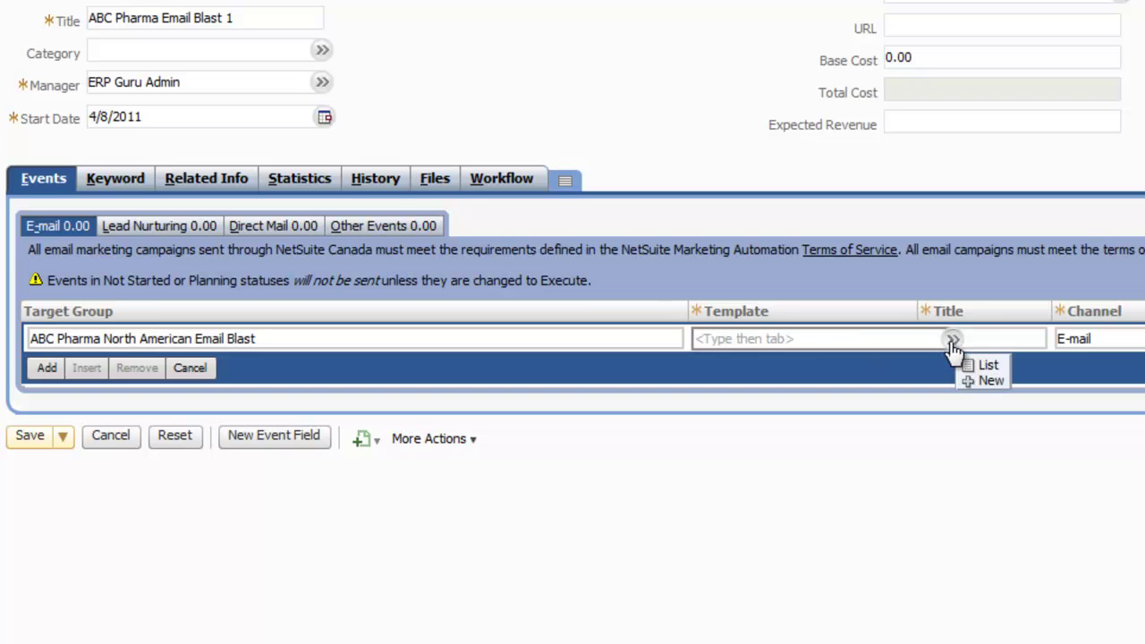
click(972, 369)
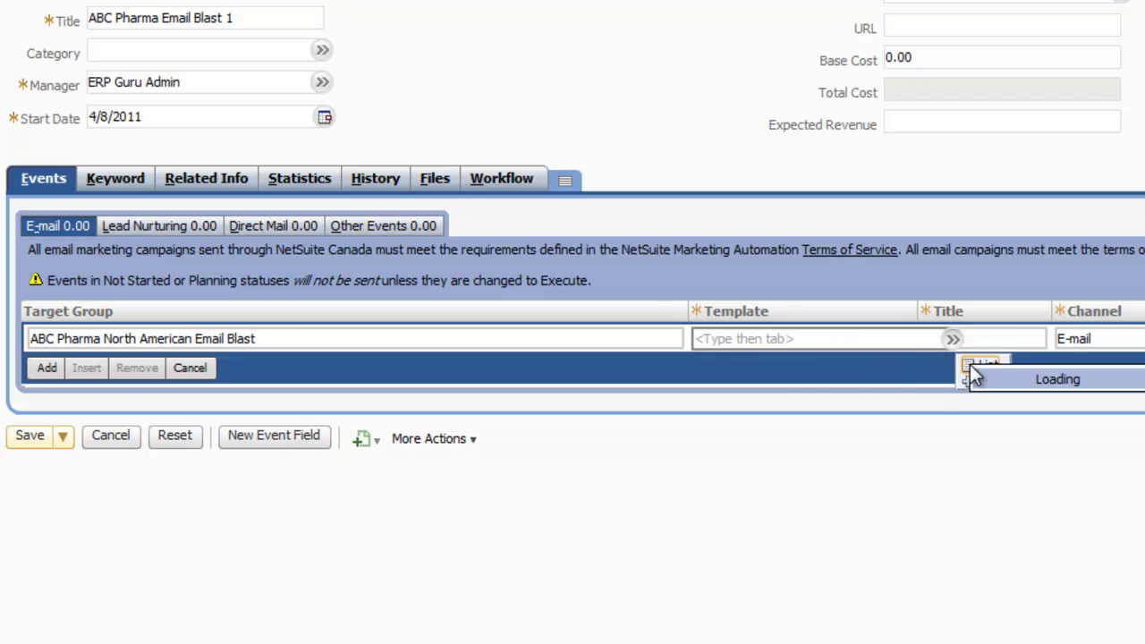
click(805, 456)
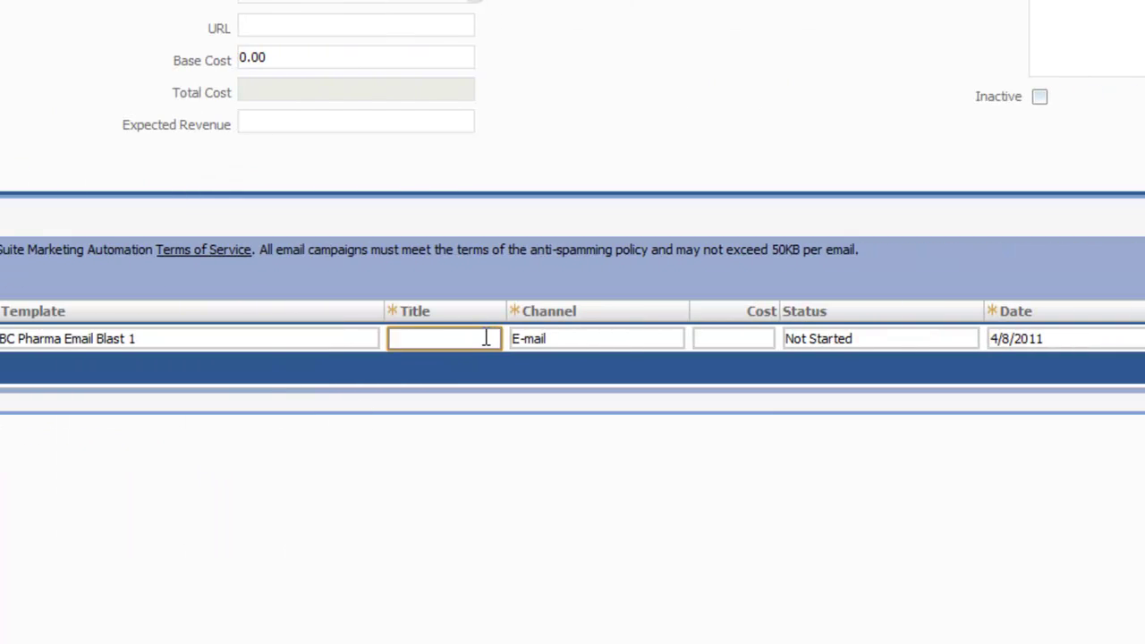
Title the event 'Buy our products!', keep channel E-mail, set status Execute, and save the campaign
text(Buy our products)
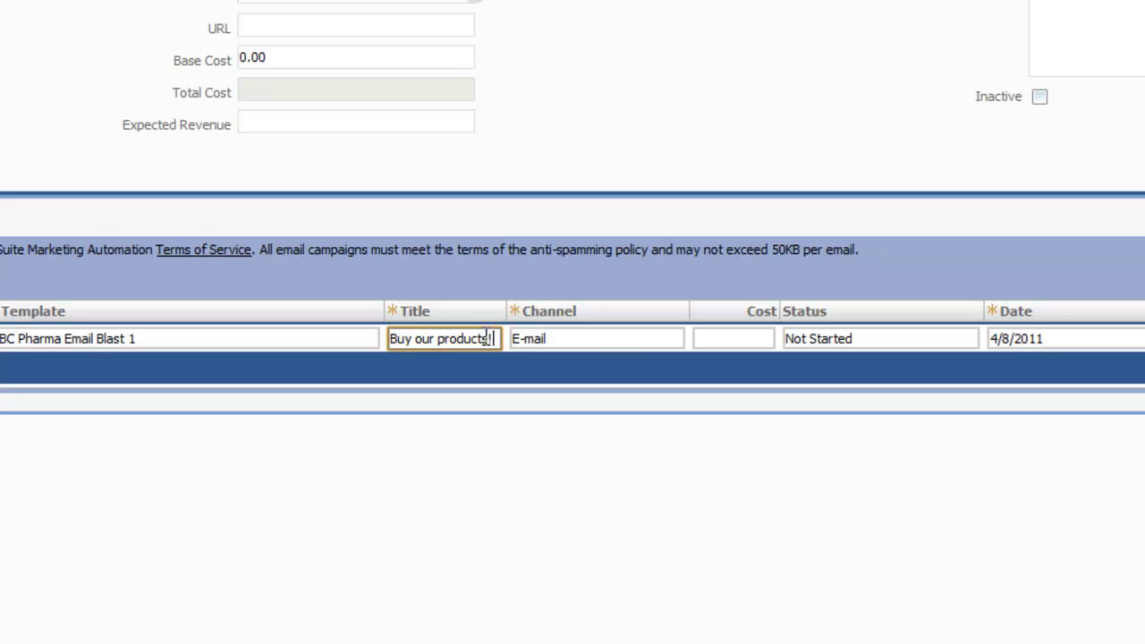
text(!)
click(675, 338)
click(750, 341)
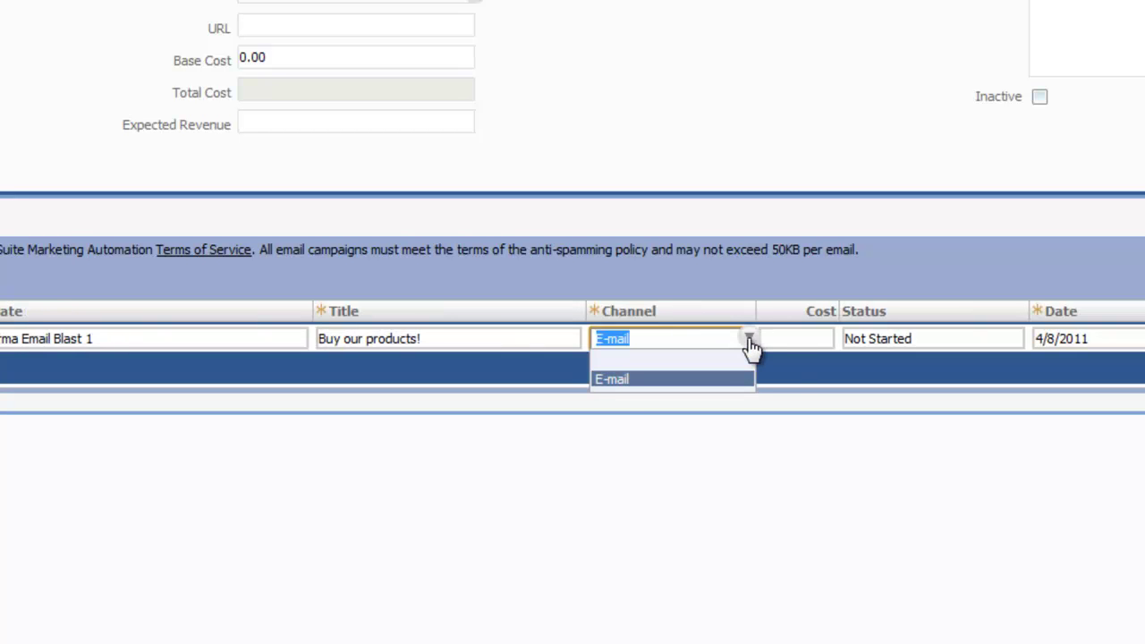
click(748, 379)
click(953, 338)
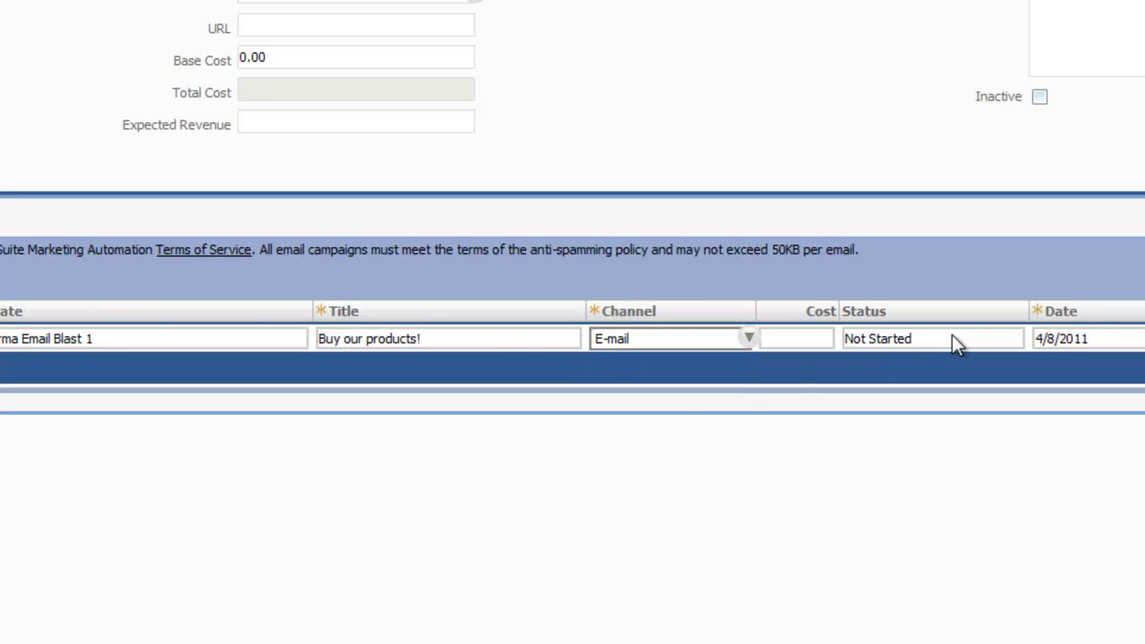
click(1004, 341)
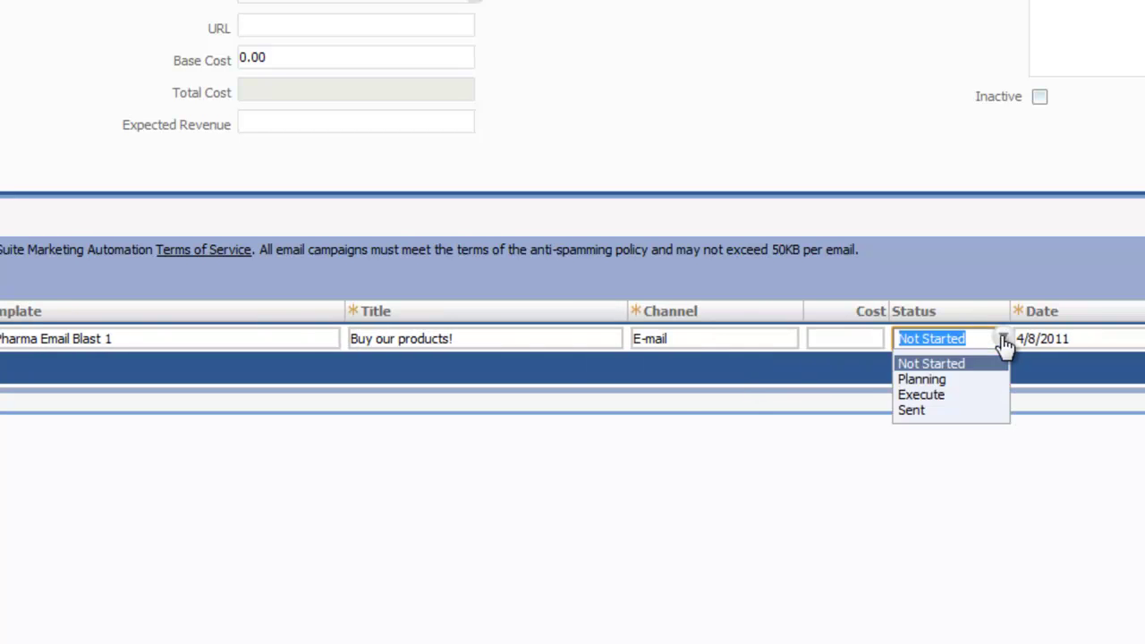
click(940, 396)
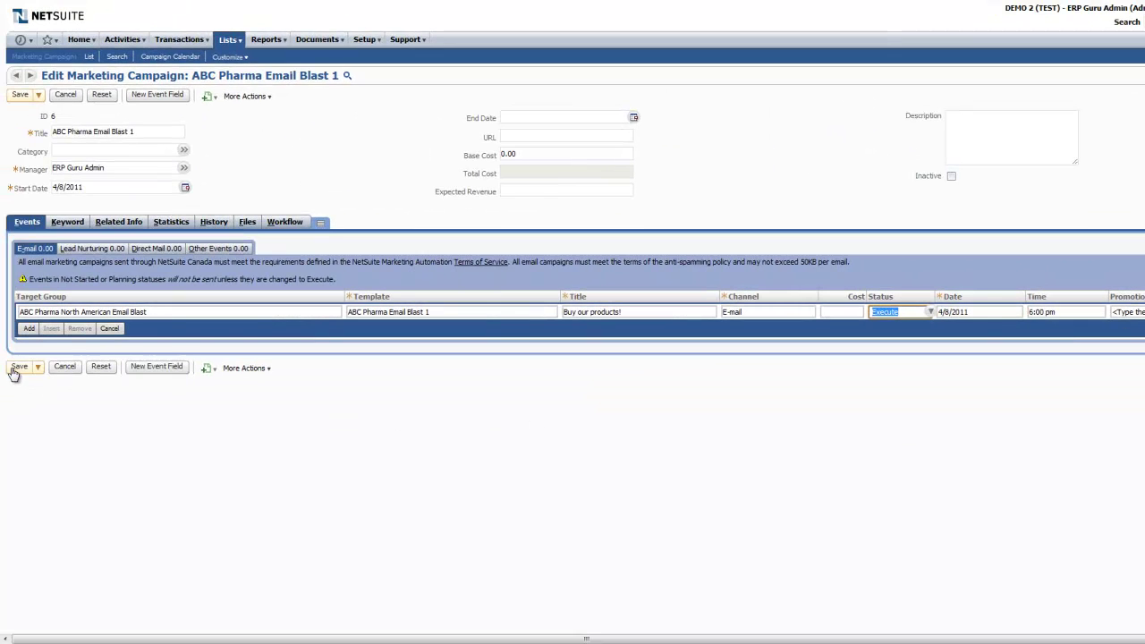
click(19, 367)
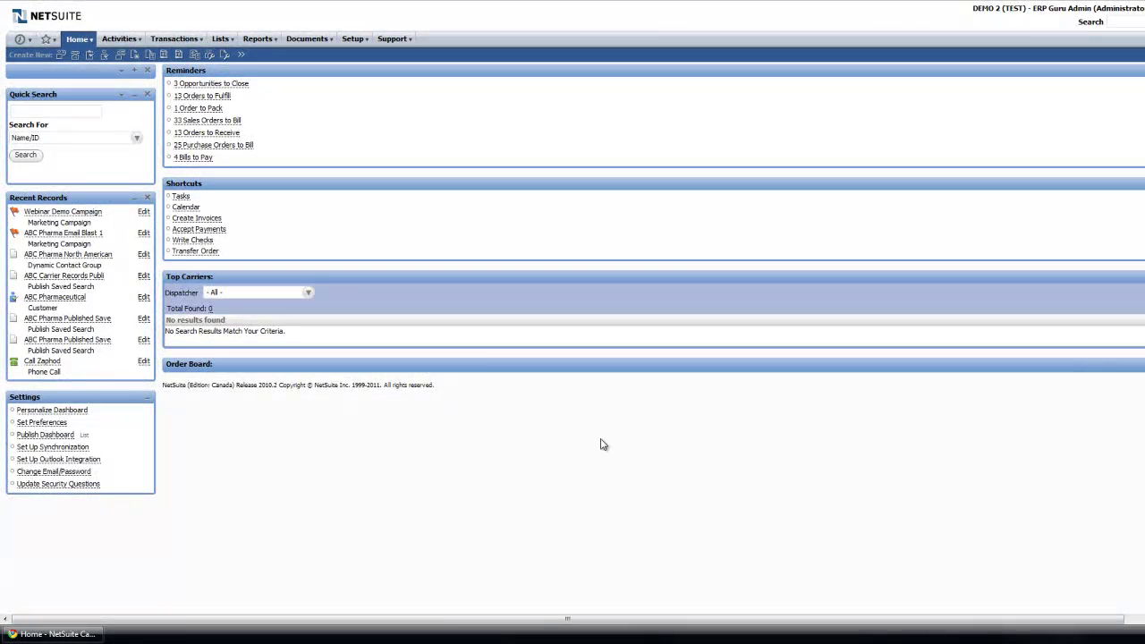
Open Webinar Demo Campaign from the Marketing Campaigns list and view its Statistics subtab
mouse_move(221, 42)
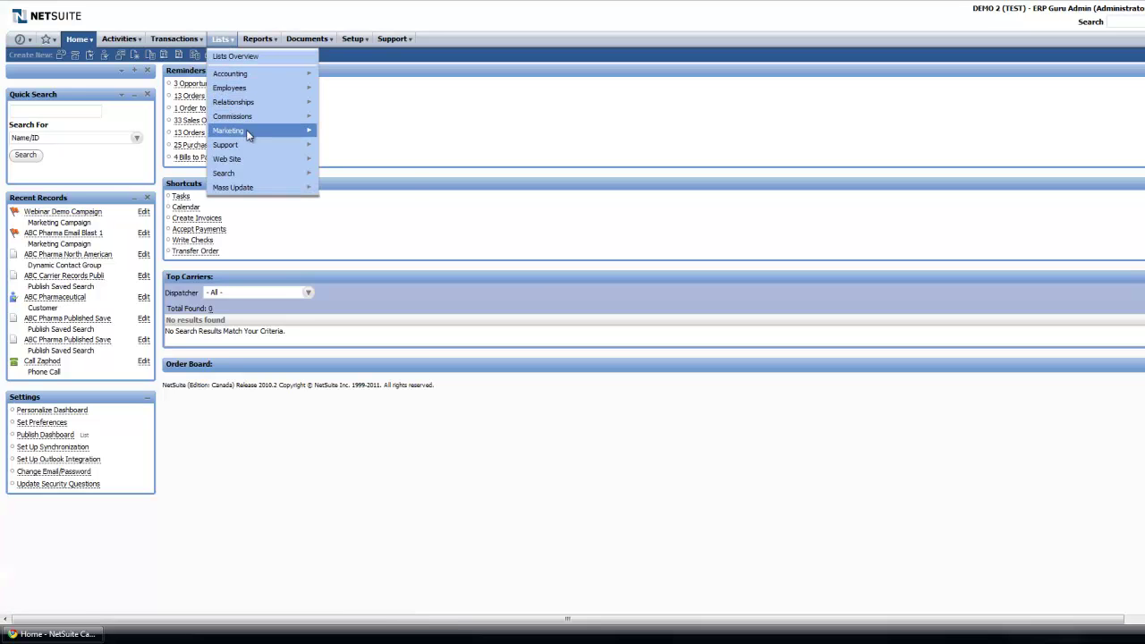
mouse_move(249, 134)
mouse_move(355, 144)
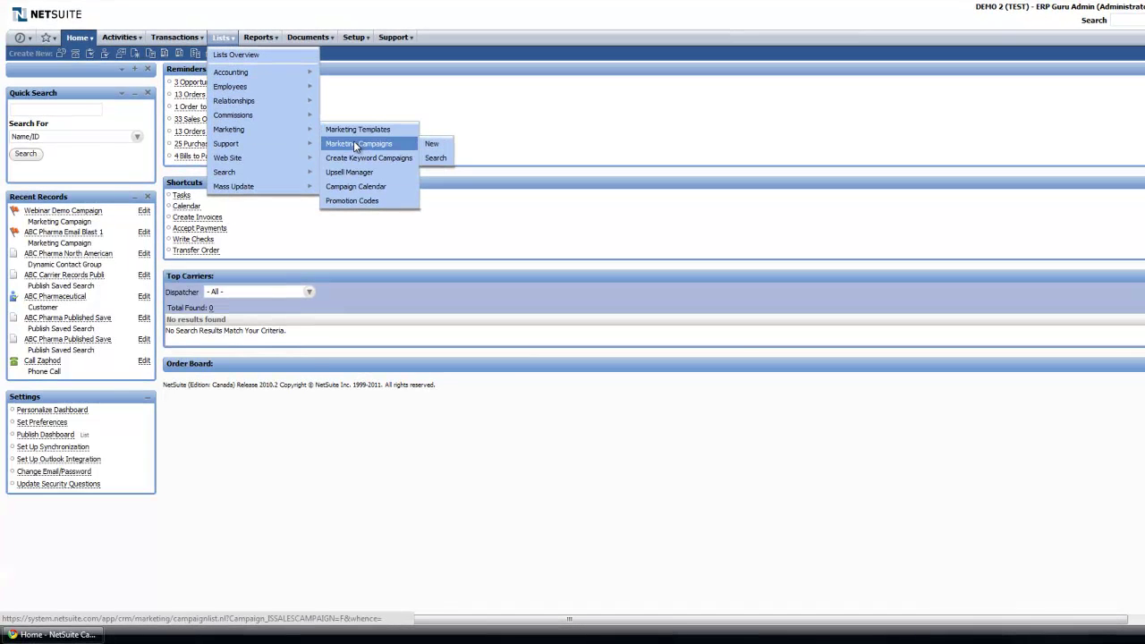
click(354, 144)
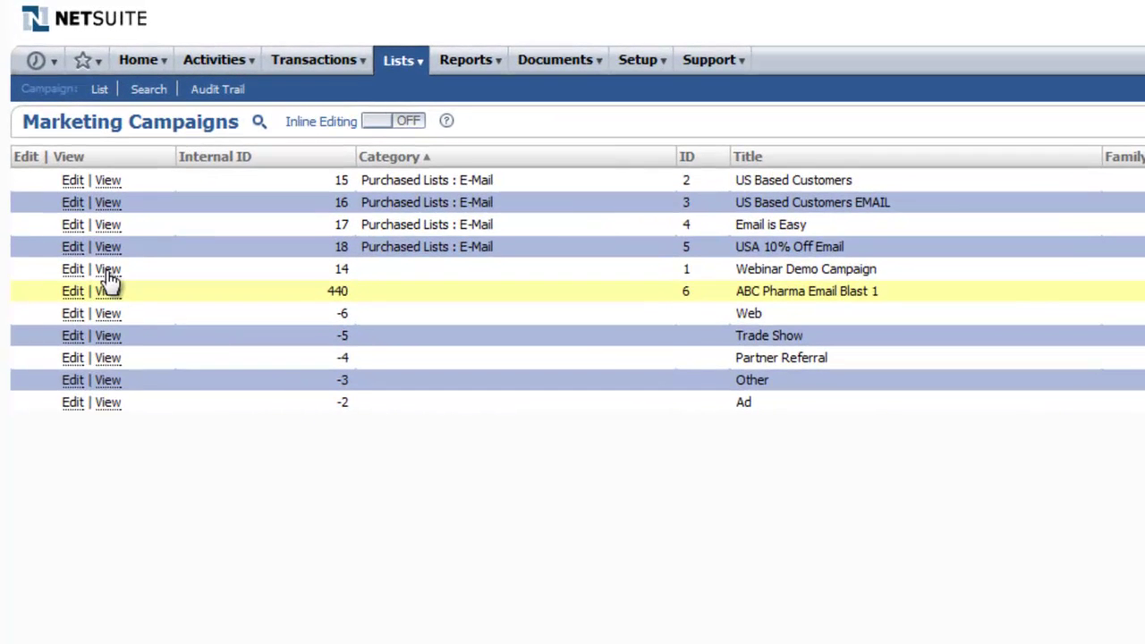
click(108, 270)
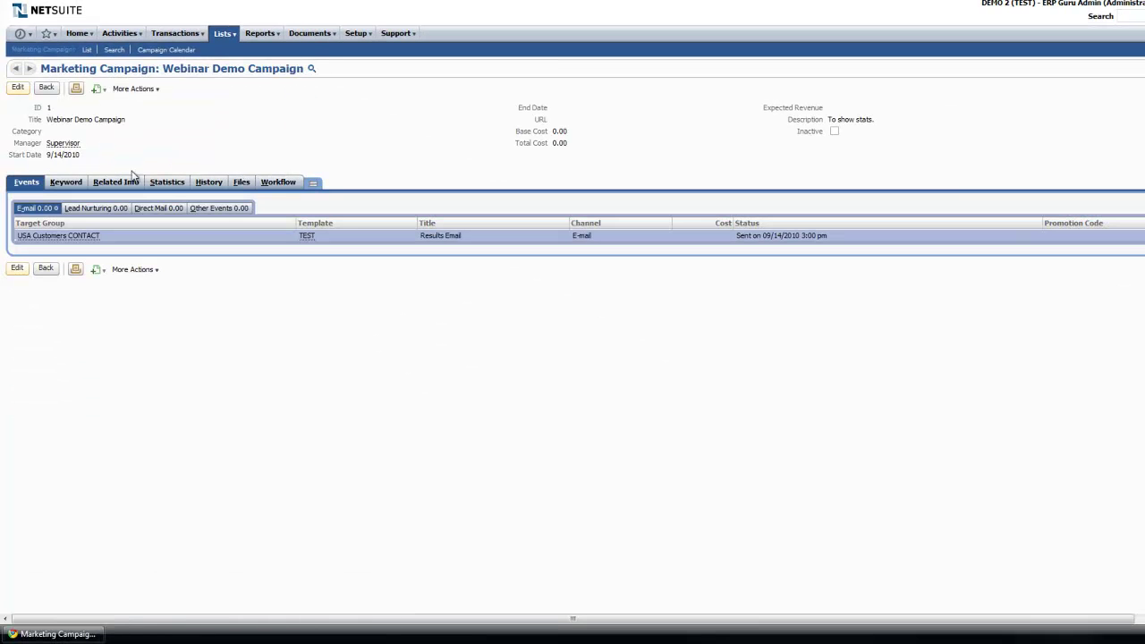
click(167, 183)
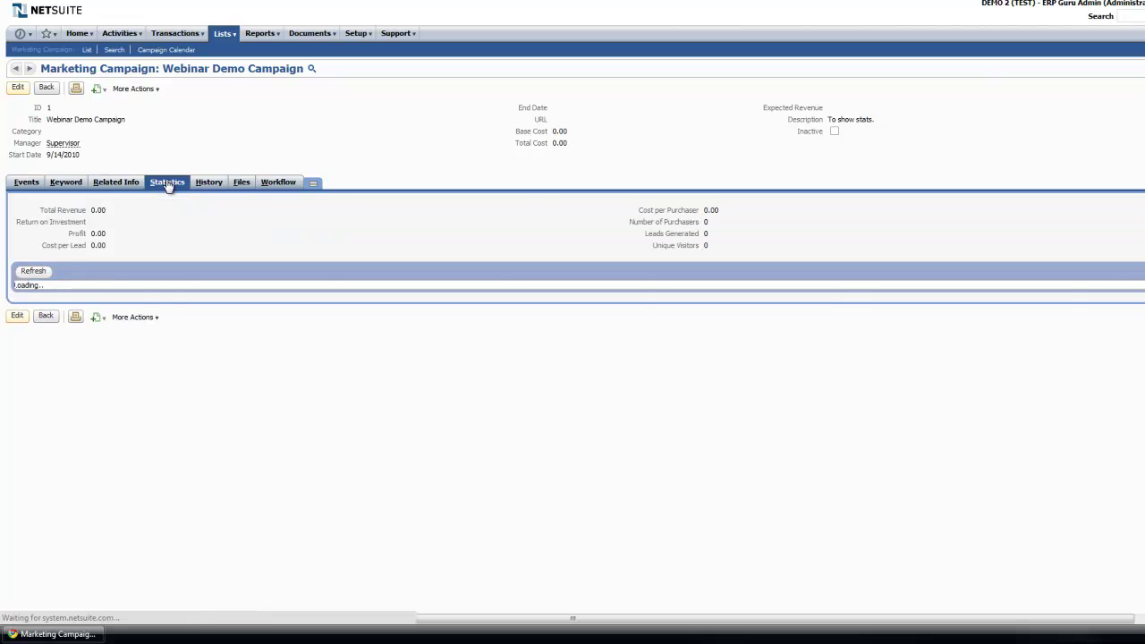